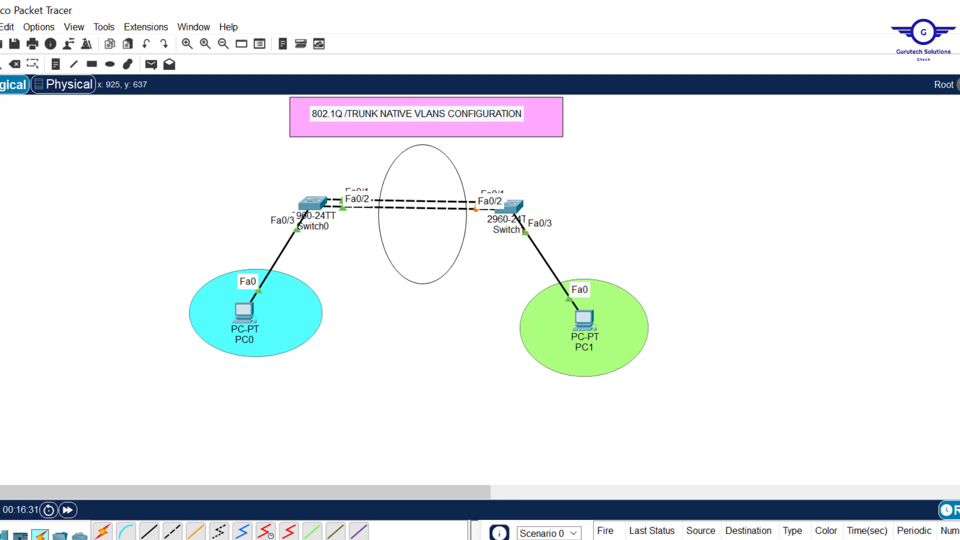
Step: Consult the 802.1Q native VLAN task list in Notepad and open Switch0's command line in Packet Tracer
key("alt+Tab")
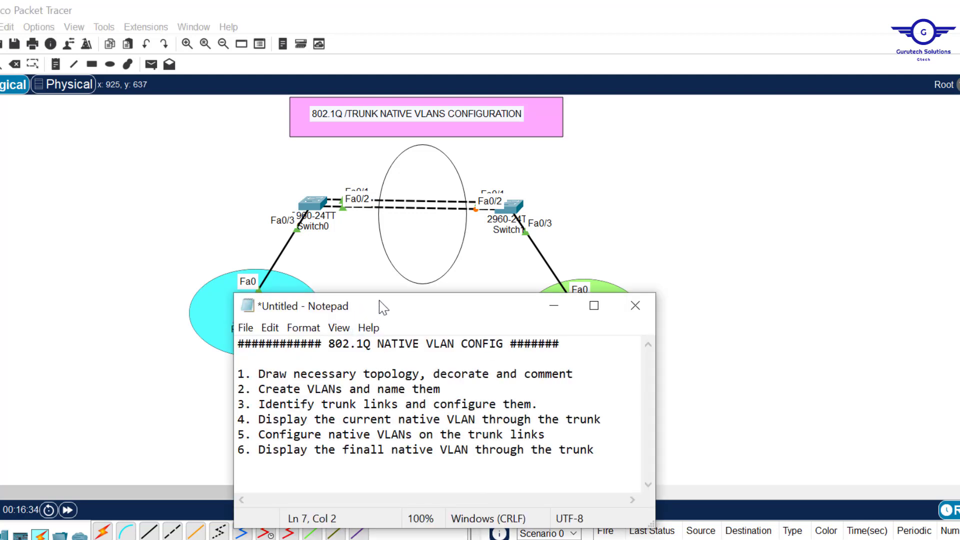
left_click_drag(383, 307, 397, 286)
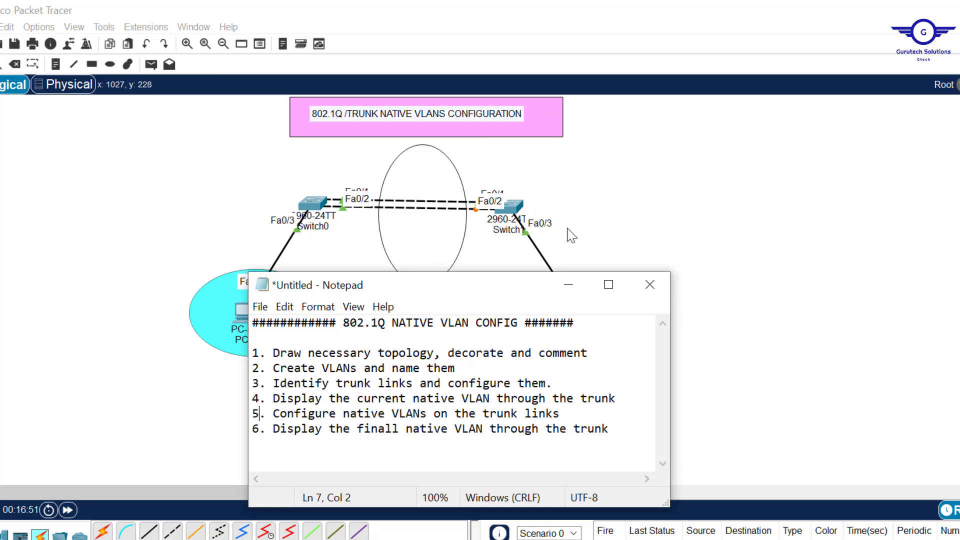
left_click(314, 205)
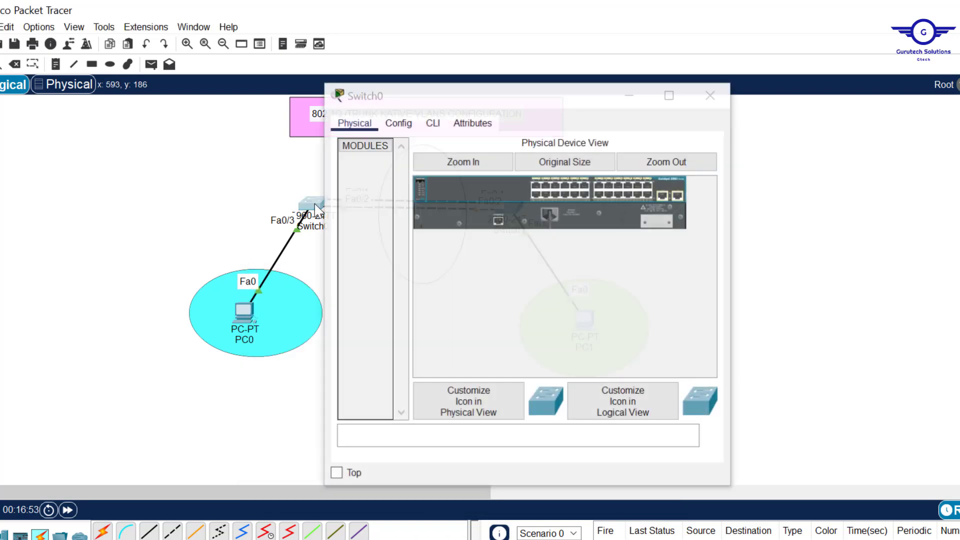
left_click(315, 205)
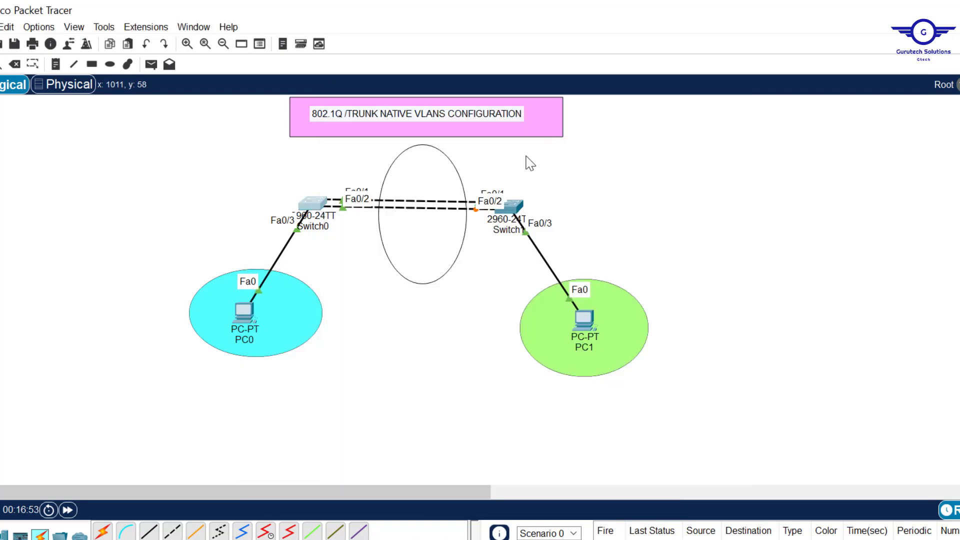
left_click(315, 213)
left_click(431, 122)
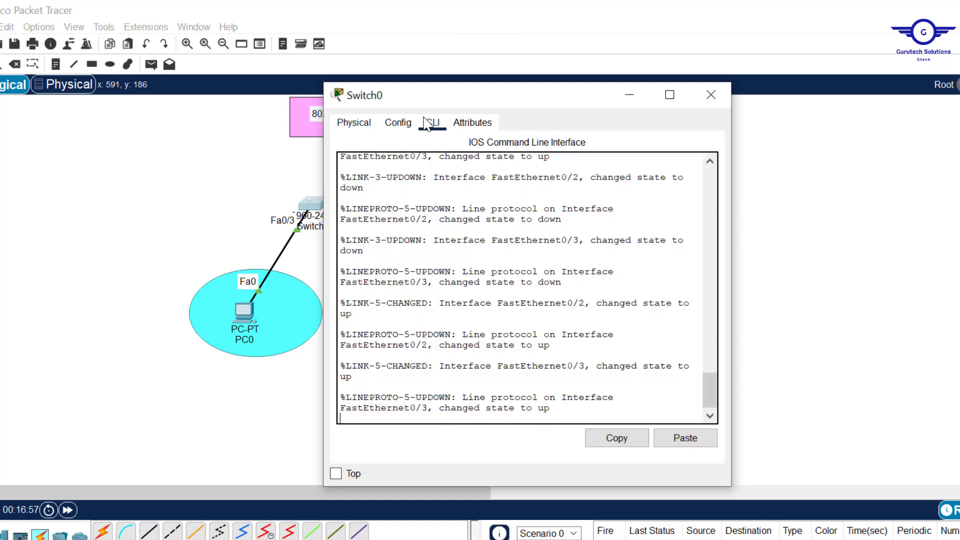
Step: Highlight the "Create VLANs and name them" task in Notepad and return to Switch0's command line
key("alt+Tab")
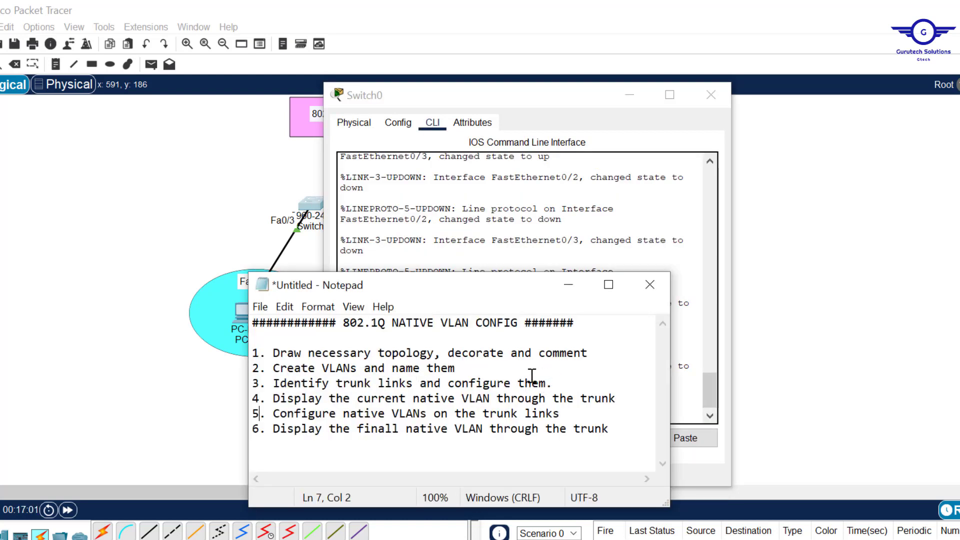
left_click_drag(475, 368, 279, 370)
left_click(574, 192)
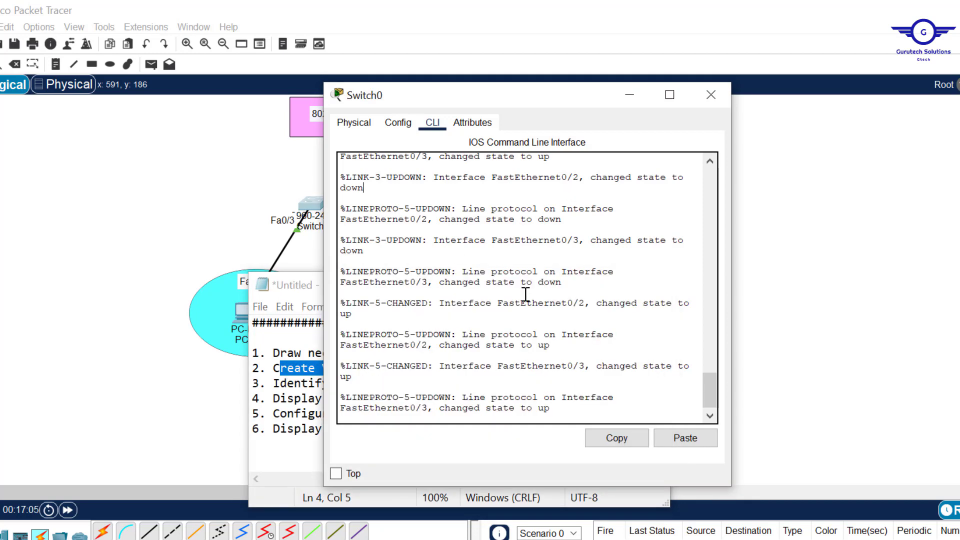
Step: Enter privileged mode and global configuration mode on Switch0
key("Return")
key("Return")
key("Return")
type("en")
key("Return")
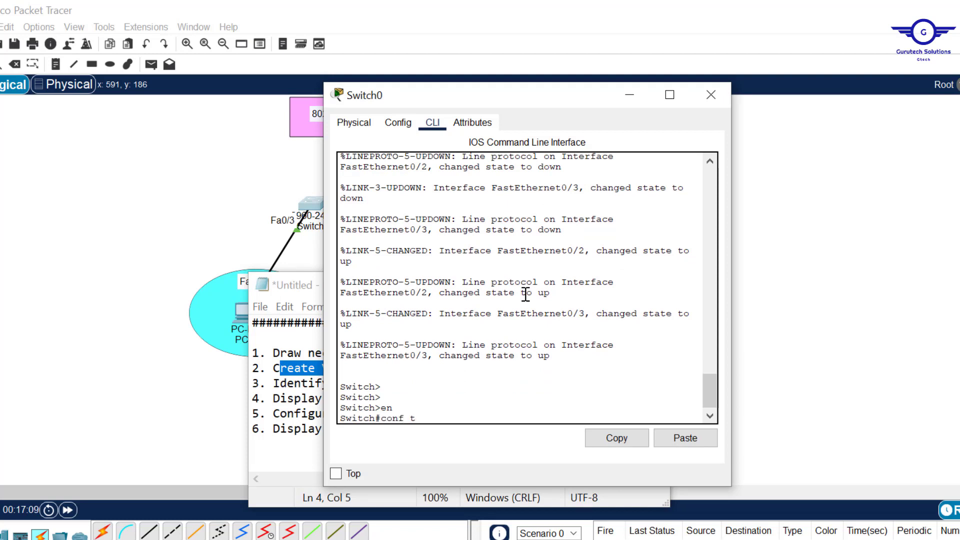
type("conf t")
key("Return")
key("Return")
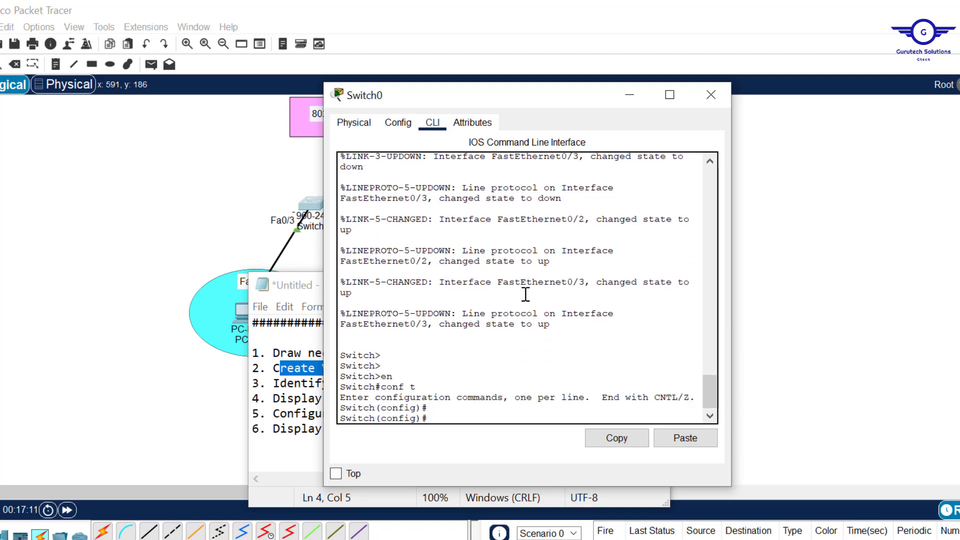
Step: Create VLAN 10 on Switch0 and name it IT
type("vlan 10")
key("Return")
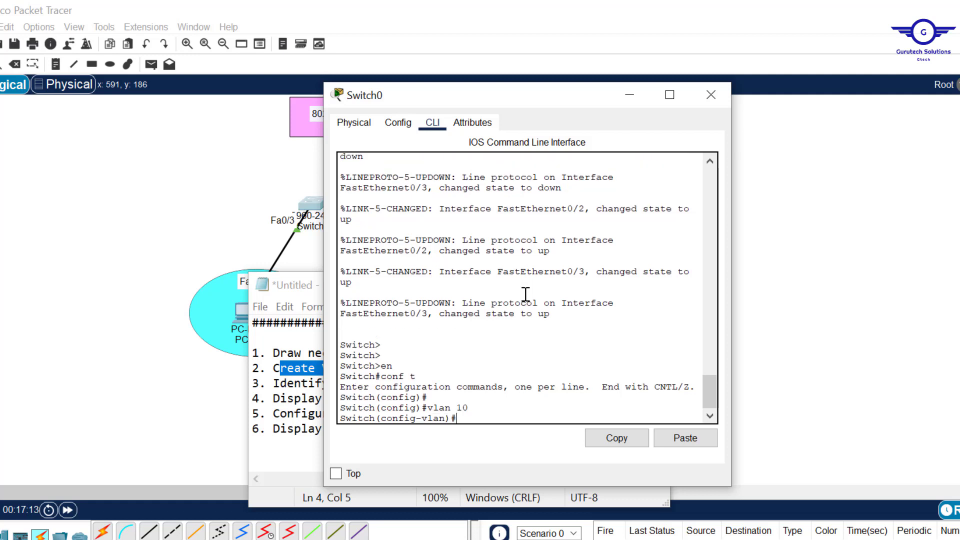
type("name IT")
key("Return")
Step: Create VLAN 20 on Switch0 and name it HR
key("Up")
key("Up")
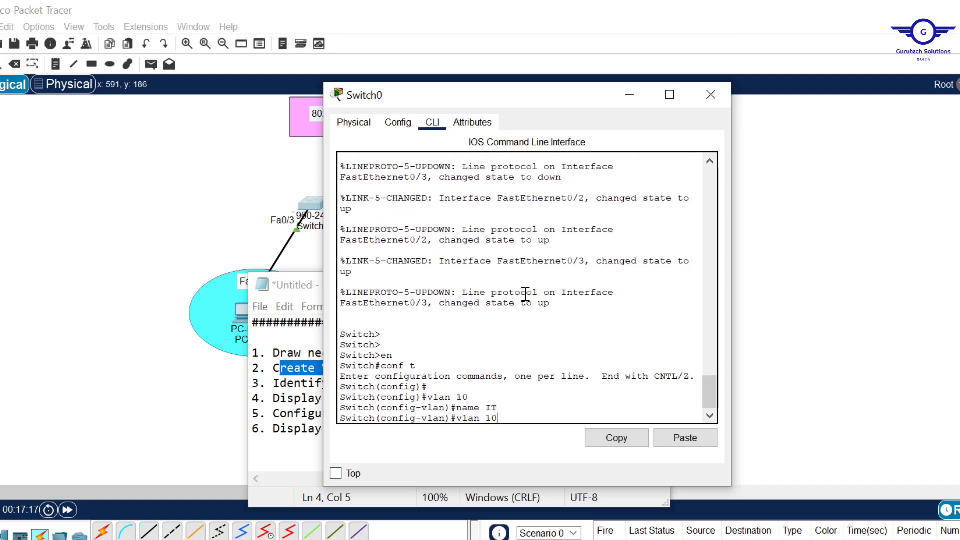
key("Left")
key("BackSpace")
type("2")
key("Return")
key("Up")
key("Up")
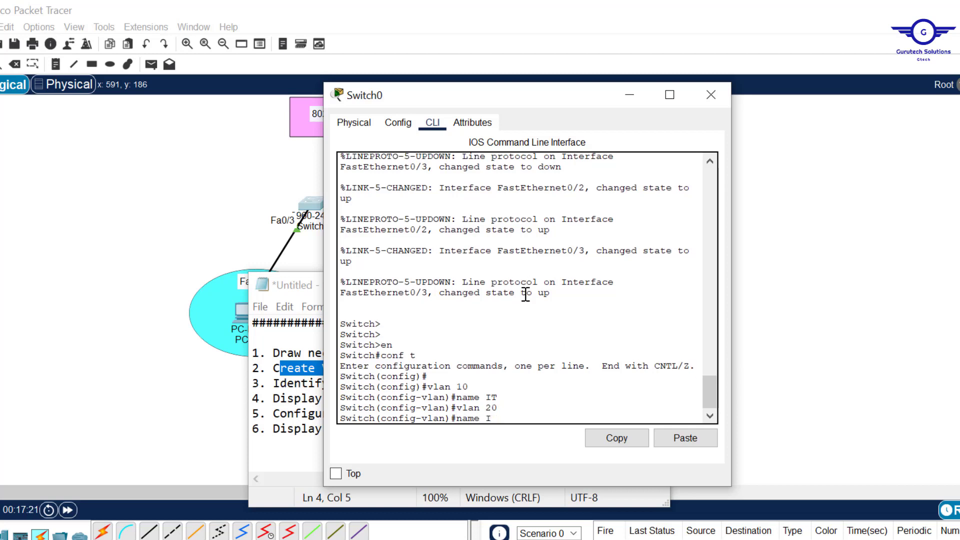
type("HR")
key("Return")
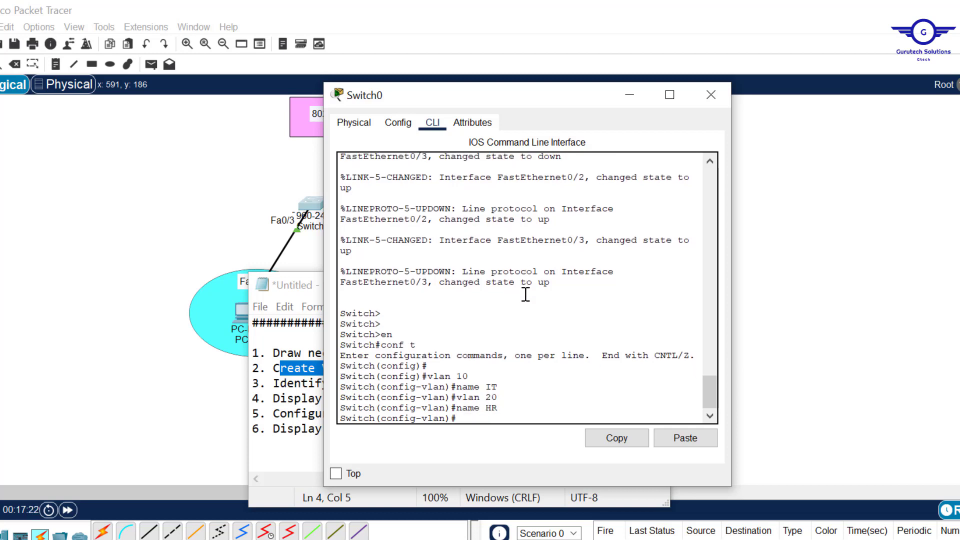
key("Return")
key("Return")
key("Return")
Step: Create VLAN 99 on Switch0 and name it native
key("Up")
key("Up")
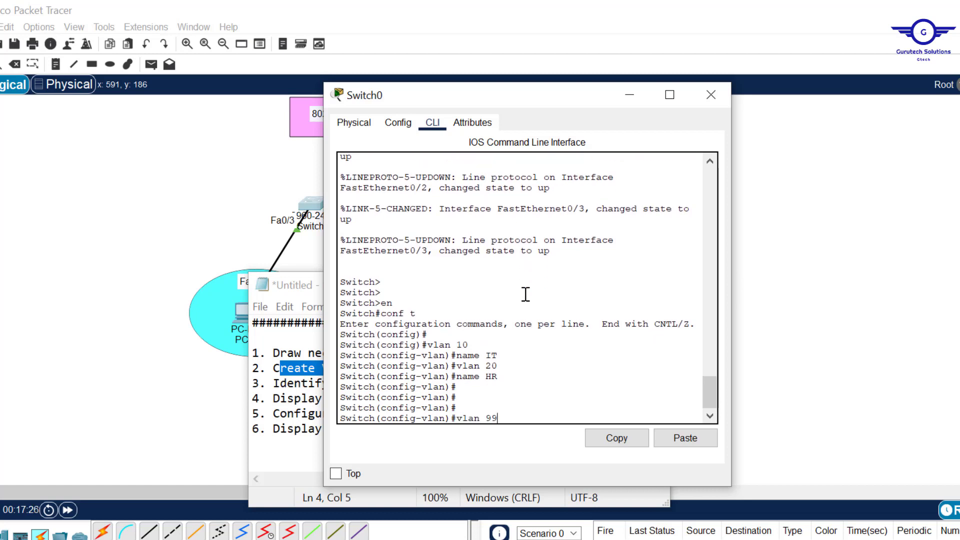
key("Return")
key("Up")
key("Up")
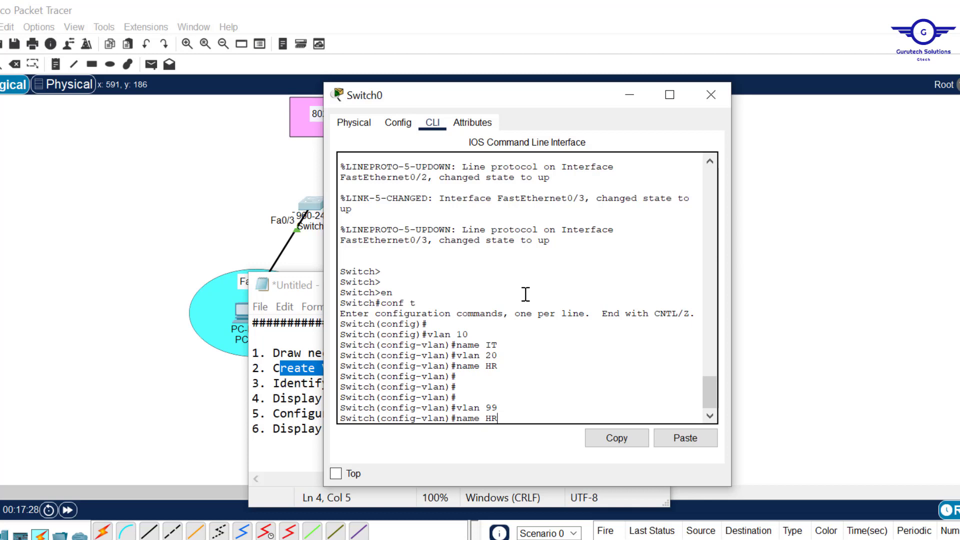
type("native")
key("Return")
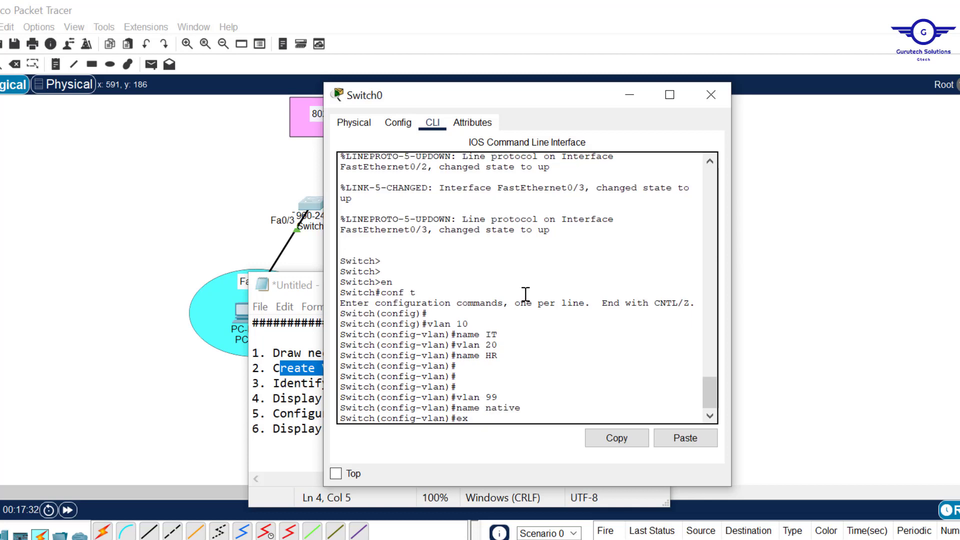
Step: Exit VLAN configuration on Switch0 back to global configuration mode
type("exit")
key("Return")
key("Return")
key("Return")
key("Return")
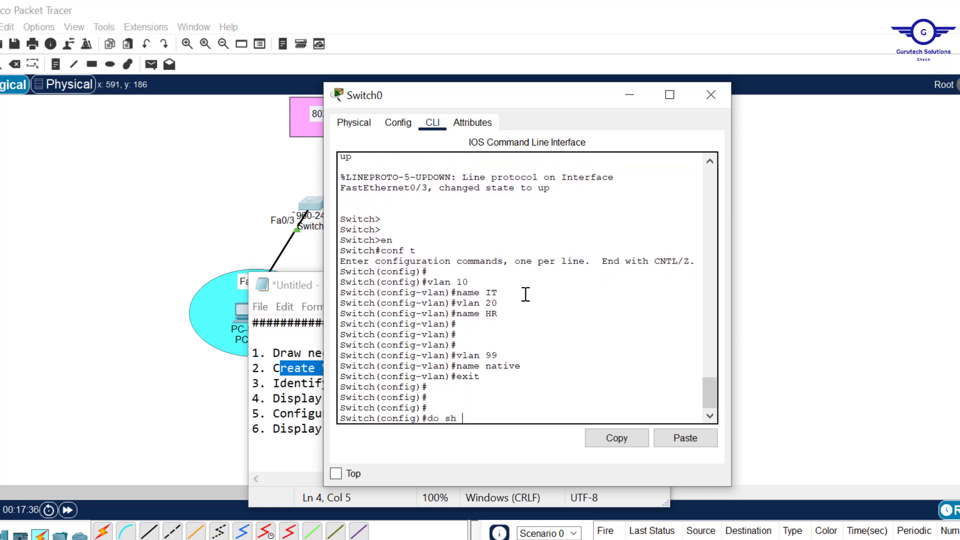
Step: Display Switch0's VLAN table from configuration mode, highlight the entries for VLANs 10, 20 and 99, and close the switch window
key("Return")
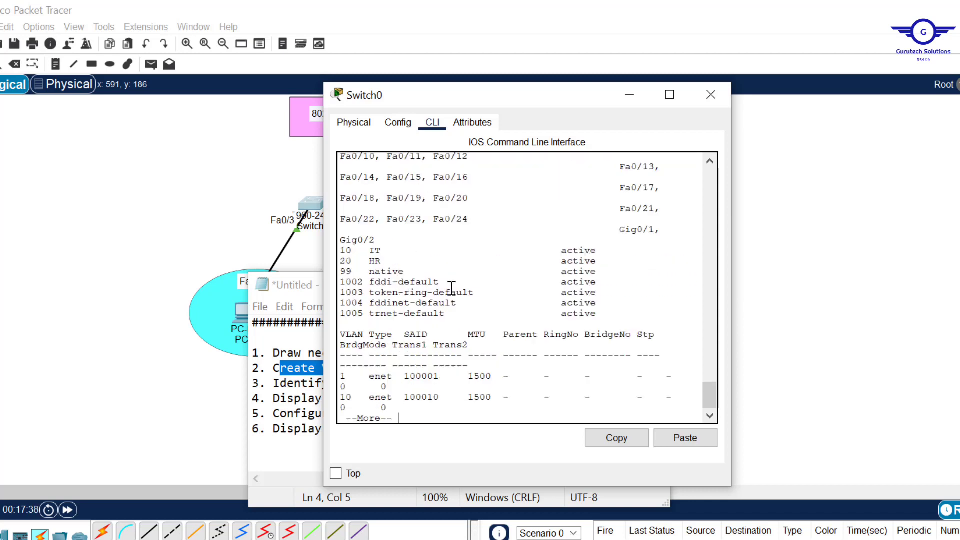
left_click_drag(341, 254, 599, 270)
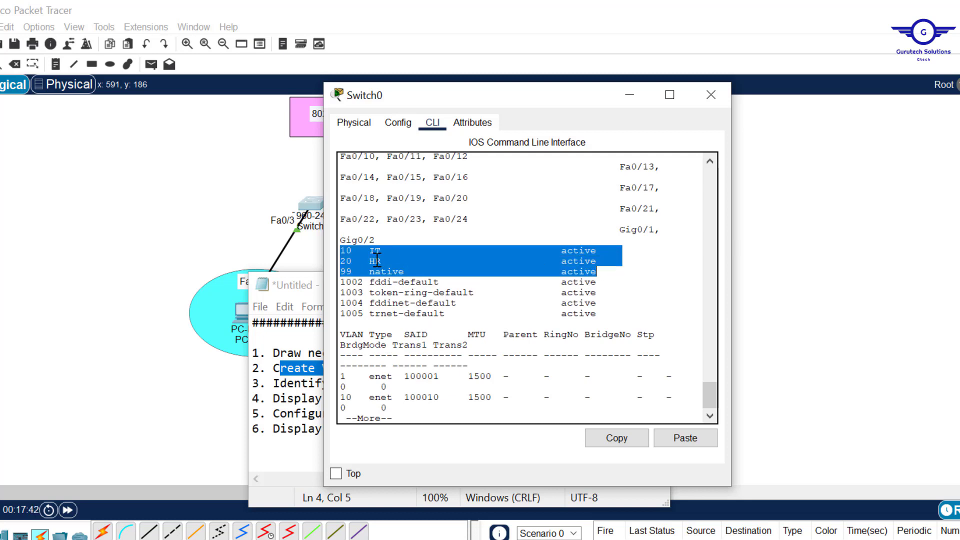
left_click(701, 103)
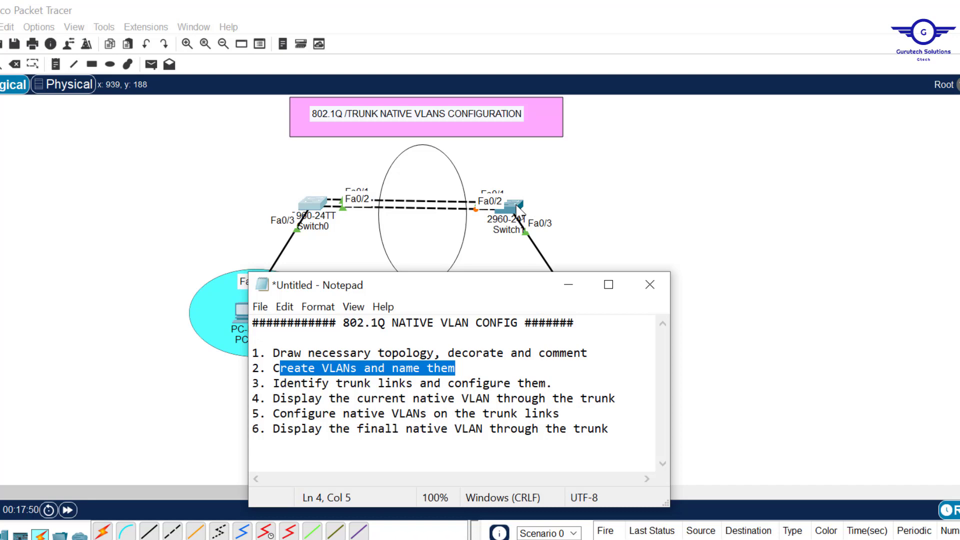
Step: Open Switch1's command line and enter global configuration mode
left_click(517, 206)
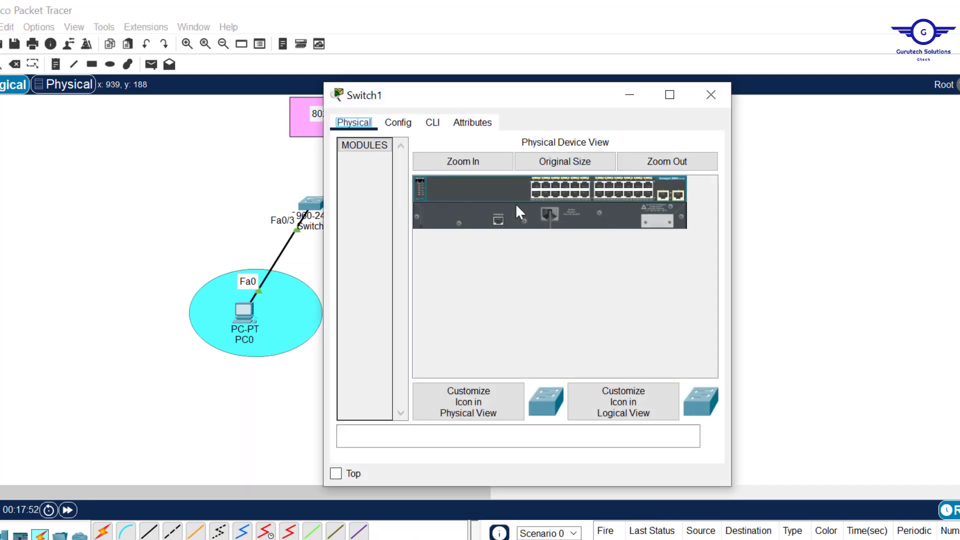
left_click(431, 123)
key("Return")
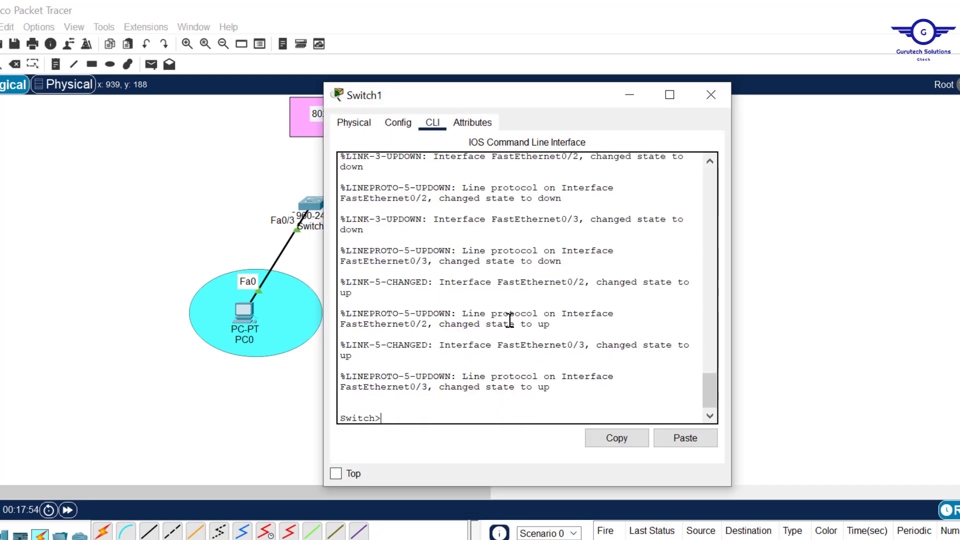
key("Return")
type("en")
key("Return")
type("co")
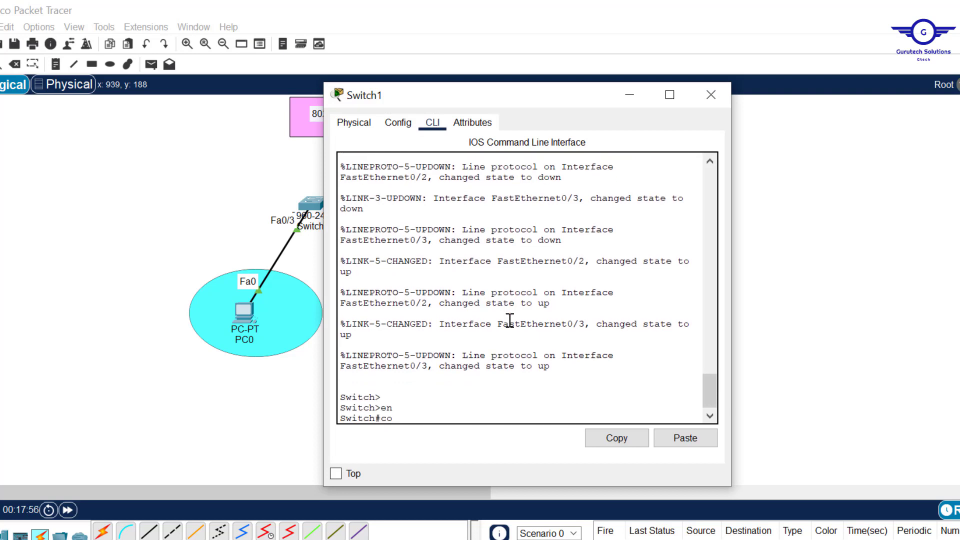
type("nf t")
key("Return")
key("Return")
key("Return")
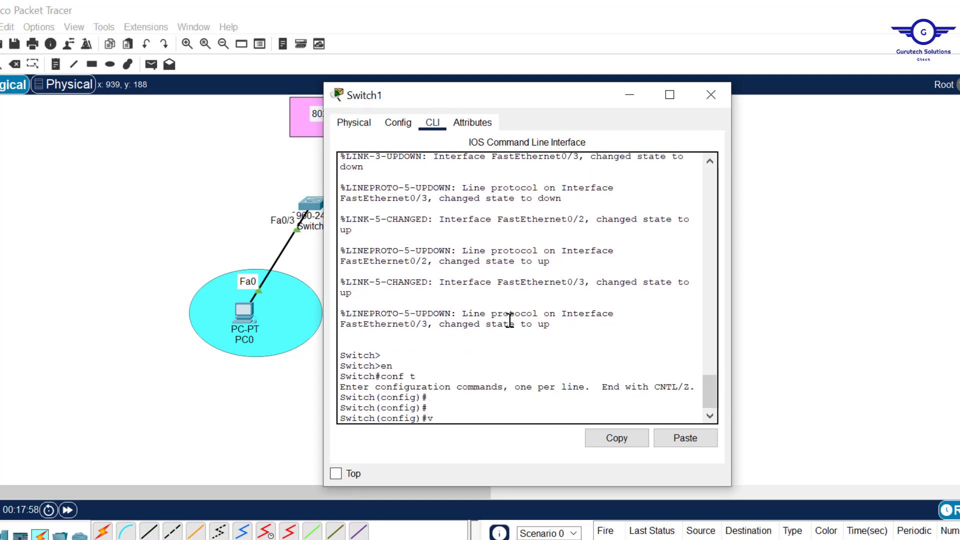
Step: Create VLAN 10 on Switch1 and name it IT
type("vlan 10")
key("Return")
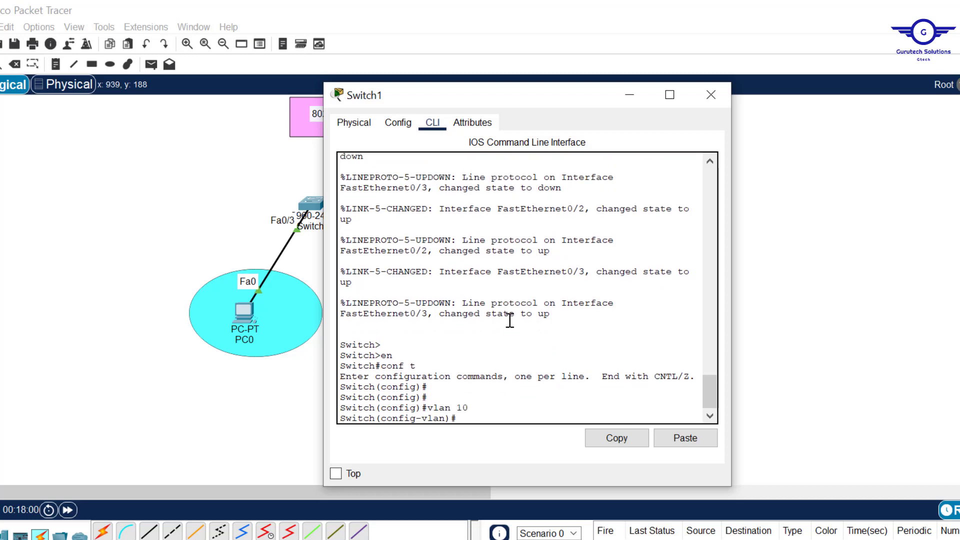
type("name IT")
key("Return")
Step: Create VLAN 20 on Switch1 and name it HR
type("vlan 10")
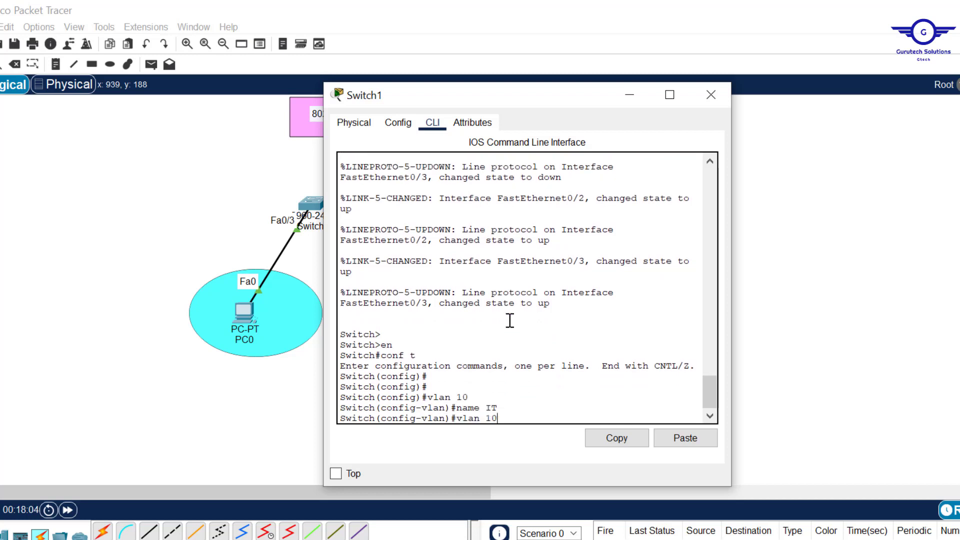
key("Return")
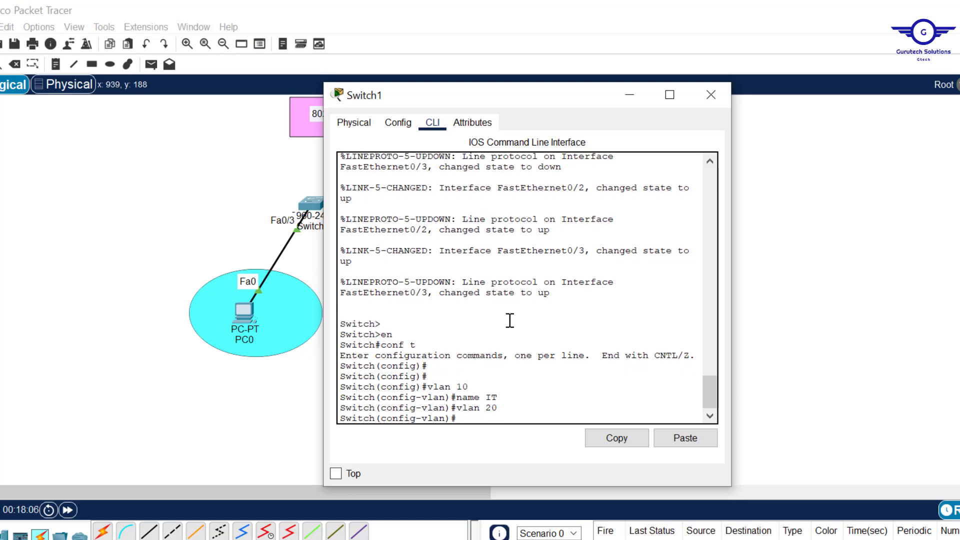
key("Up")
key("Up")
key("Return")
key("Return")
key("Return")
key("Return")
Step: Create VLAN 99 on Switch1 and name it native
key("Up")
key("Up")
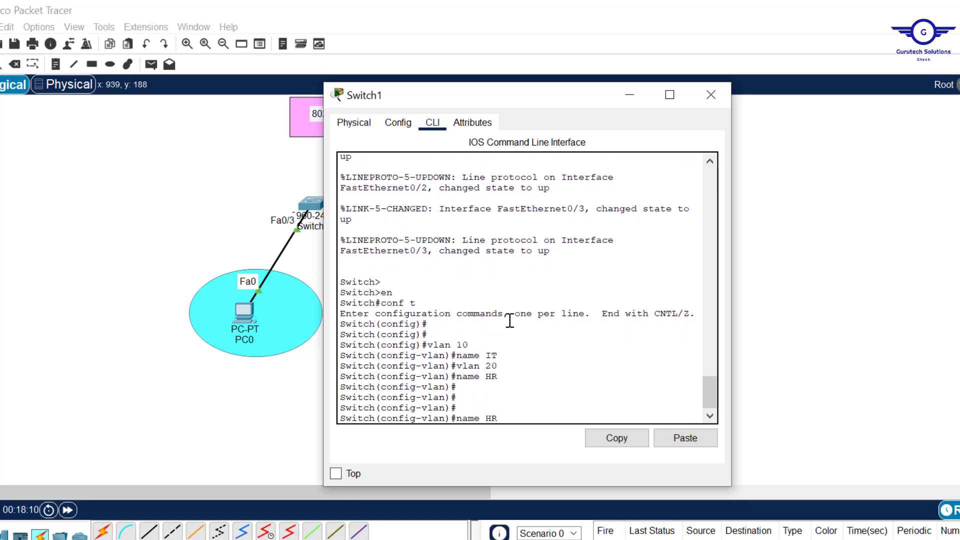
key("BackSpace")
type("99")
key("Return")
key("Up")
key("Up")
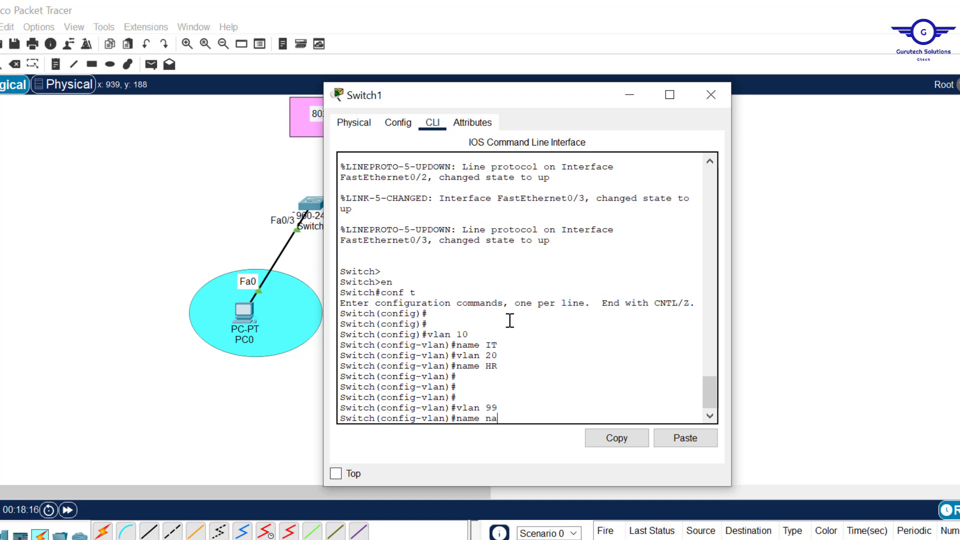
key("Return")
Step: Exit VLAN configuration on Switch1 back to global configuration mode
type("e")
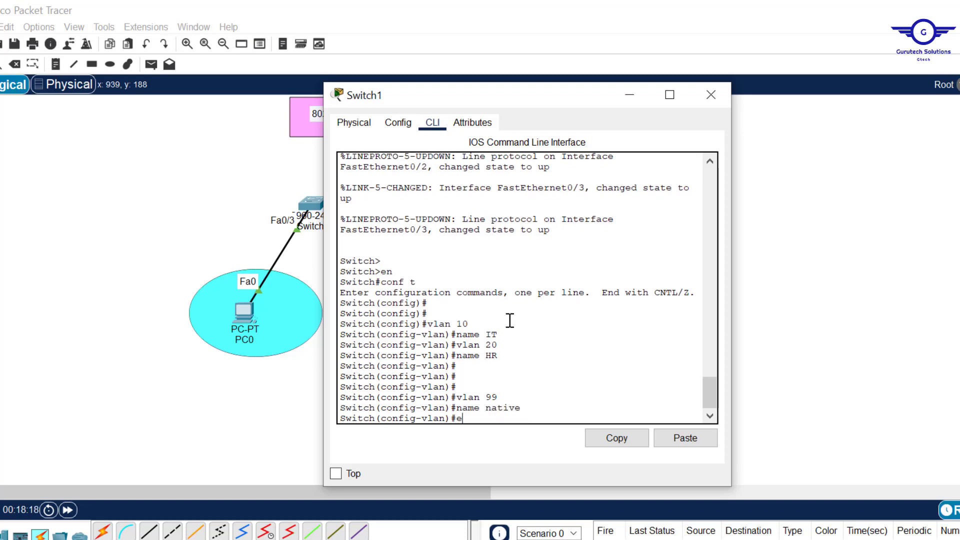
type("x")
key("Return")
key("Return")
key("Return")
key("Return")
key("Return")
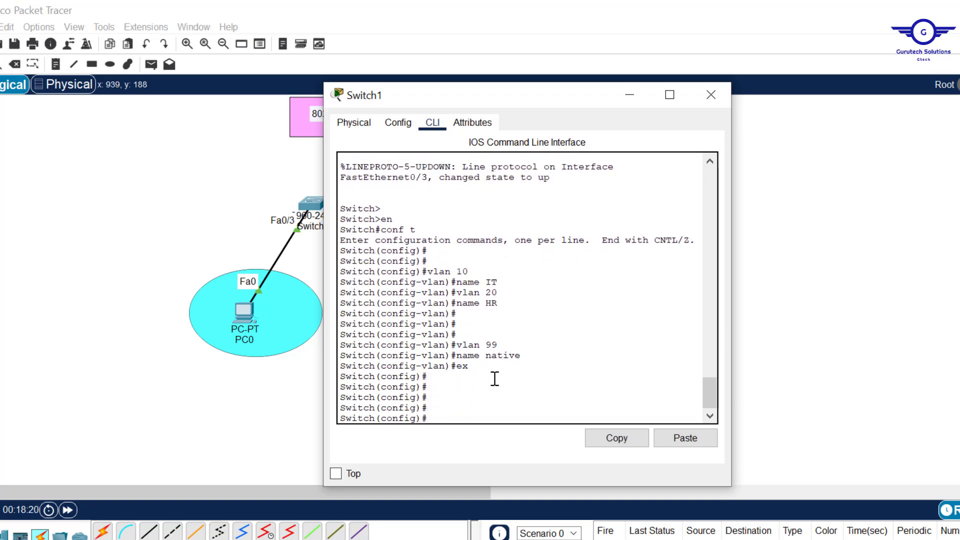
Step: Check the trunk link task in the Notepad list and return to the Packet Tracer topology
key("alt+Tab")
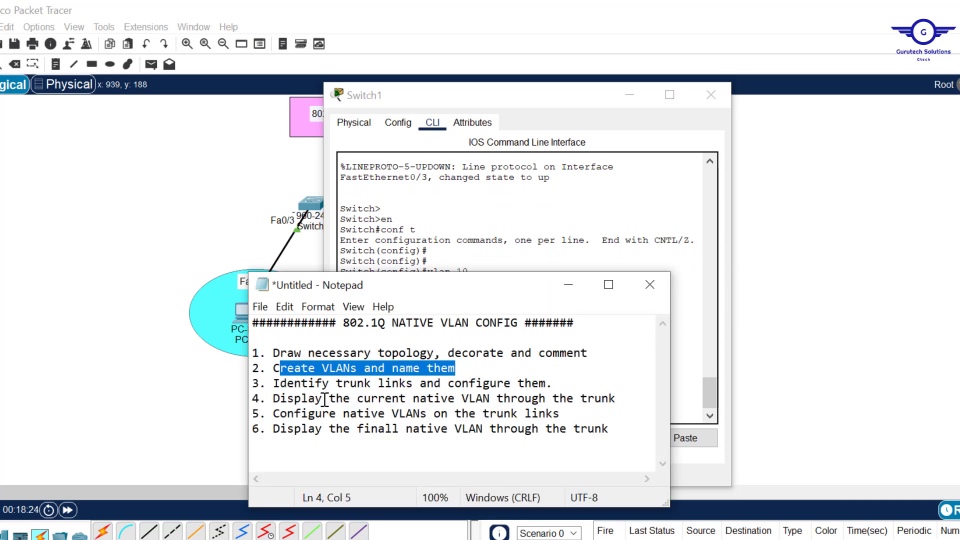
left_click(554, 383)
left_click(813, 210)
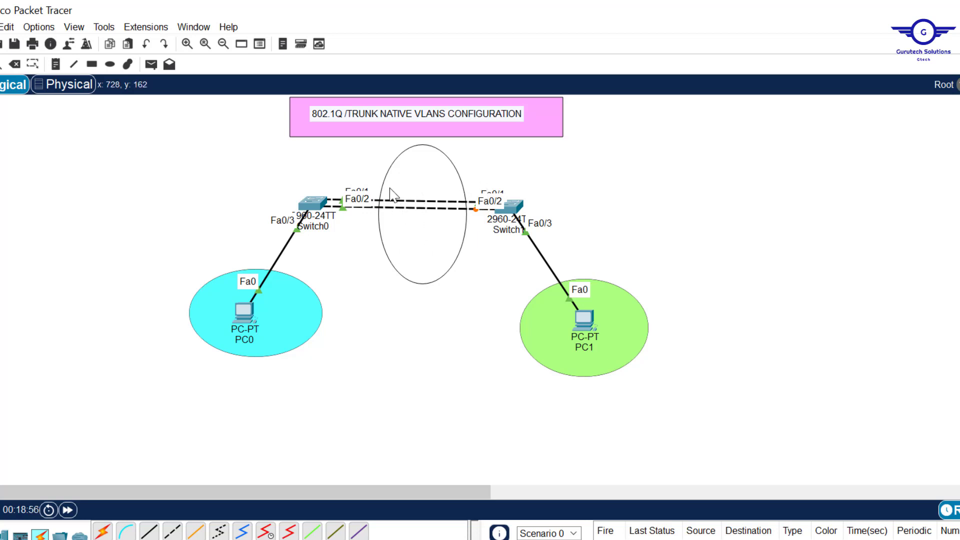
Step: Reopen Switch0's command line and leave the paged VLAN listing to get back to the configuration prompt
left_click(314, 203)
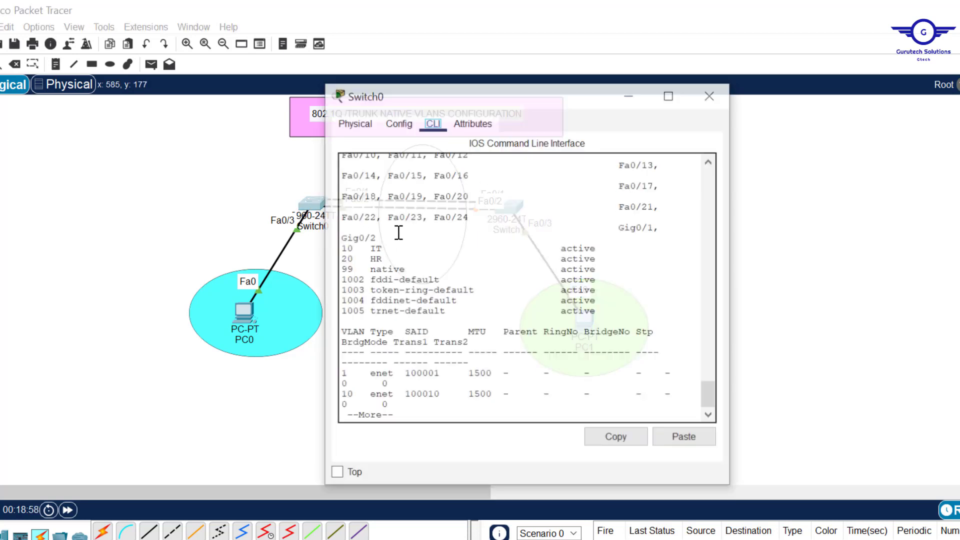
key("space")
key("Return")
key("Return")
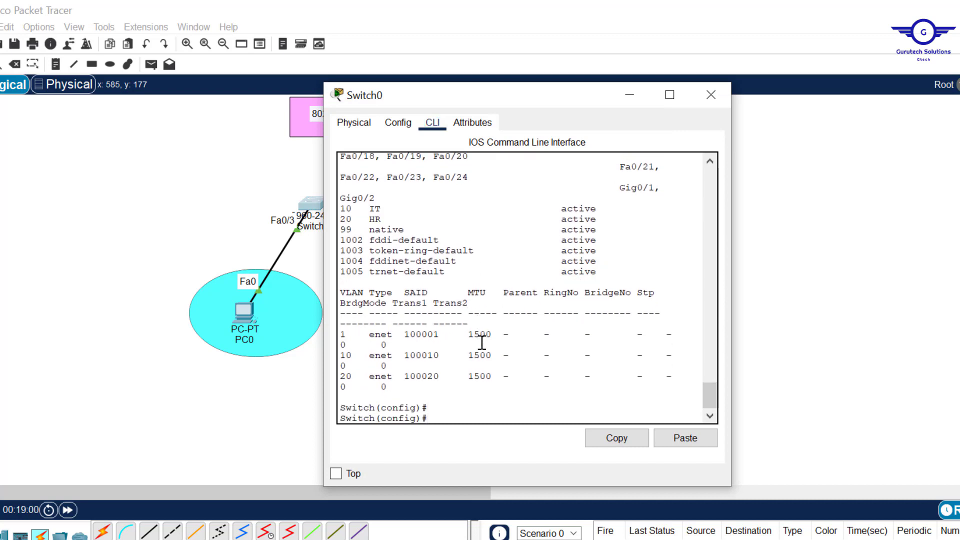
Step: Enter interface range configuration for fa0/1-2 on Switch0
type("int range fa0/")
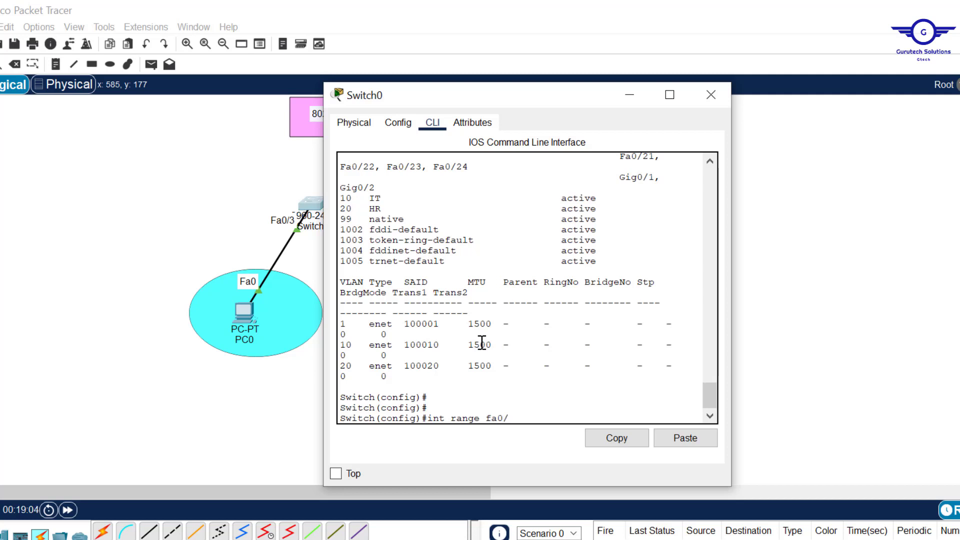
type("1-2")
key("Return")
key("Return")
key("Return")
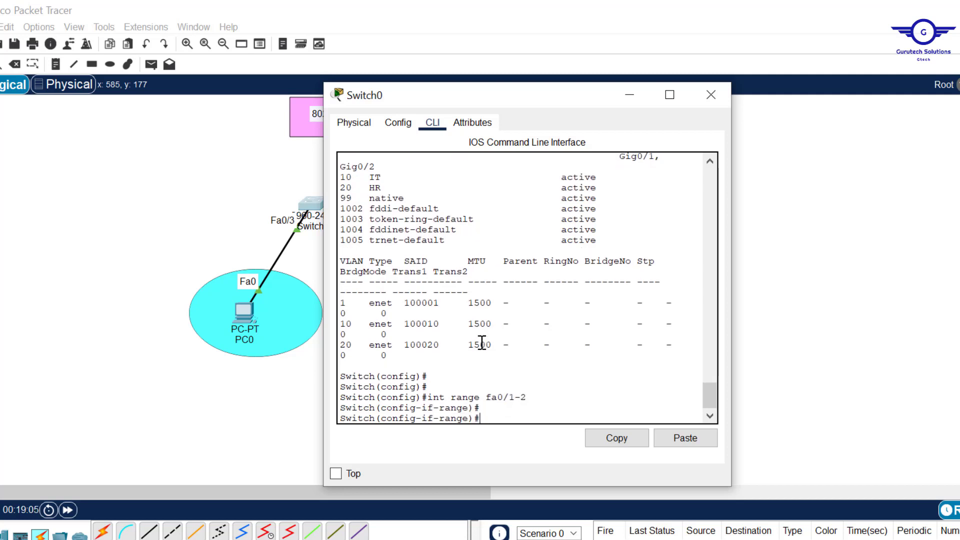
left_click_drag(454, 387, 526, 386)
left_click(520, 401)
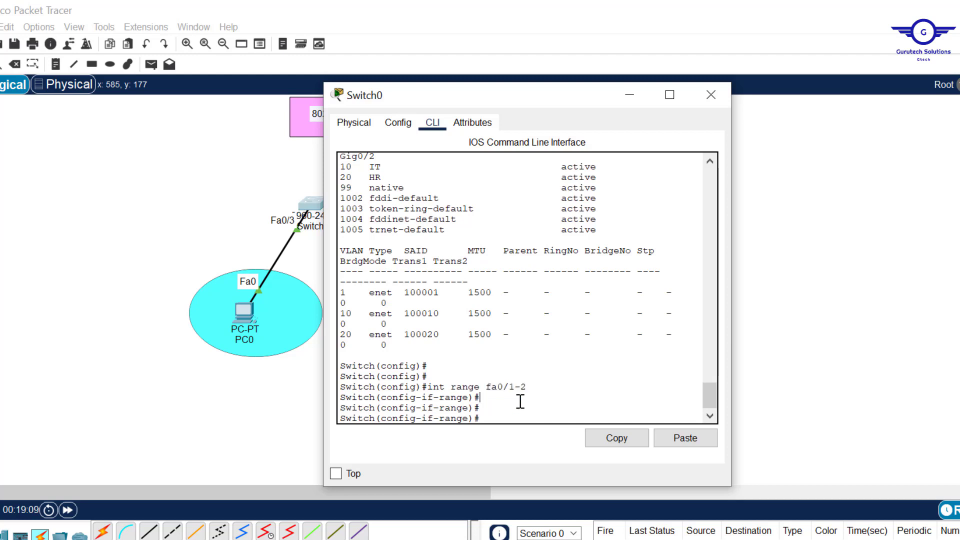
Step: Set Switch0's fa0/1-2 range to switchport mode trunk and exit to global configuration mode
type("swit")
key("Tab")
type("m")
key("Tab")
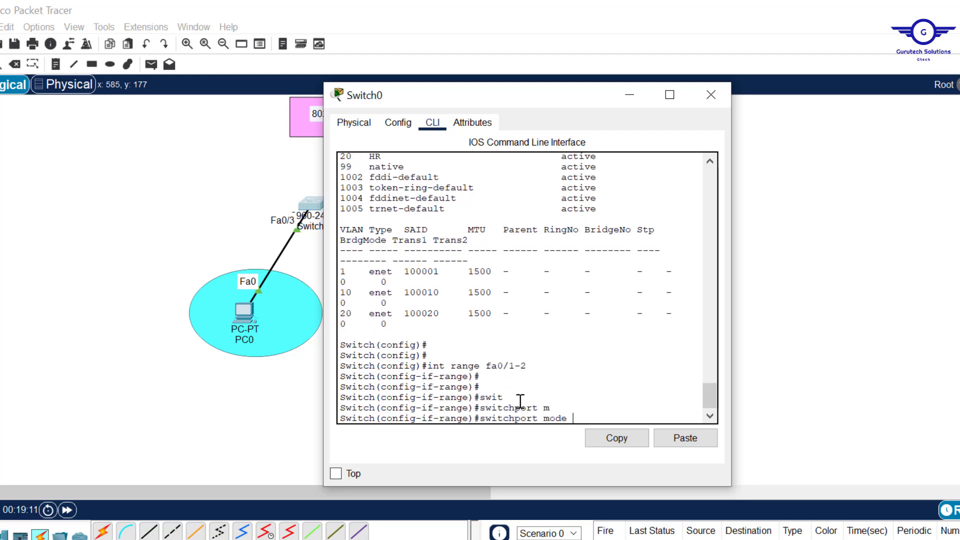
type("tr")
key("Tab")
key("Return")
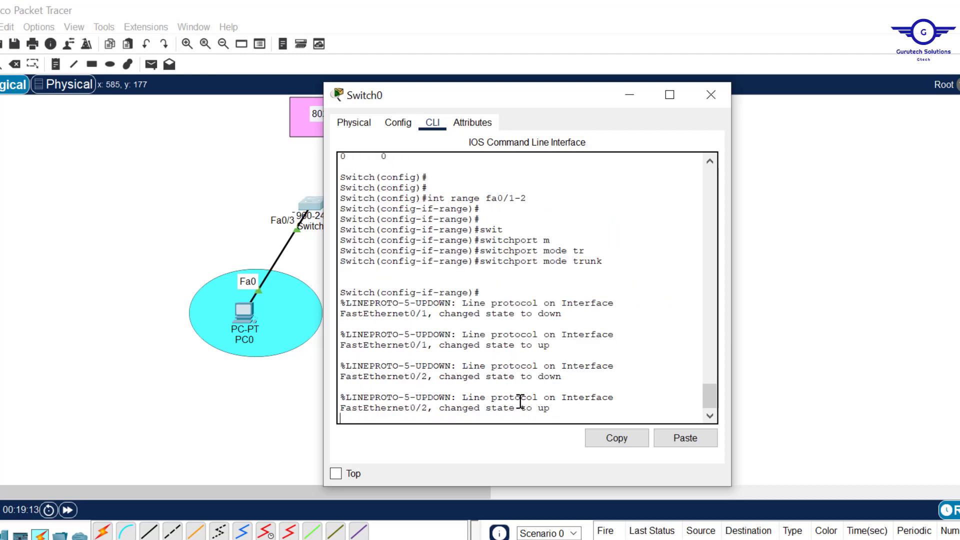
type("ex")
key("Return")
key("Return")
key("Return")
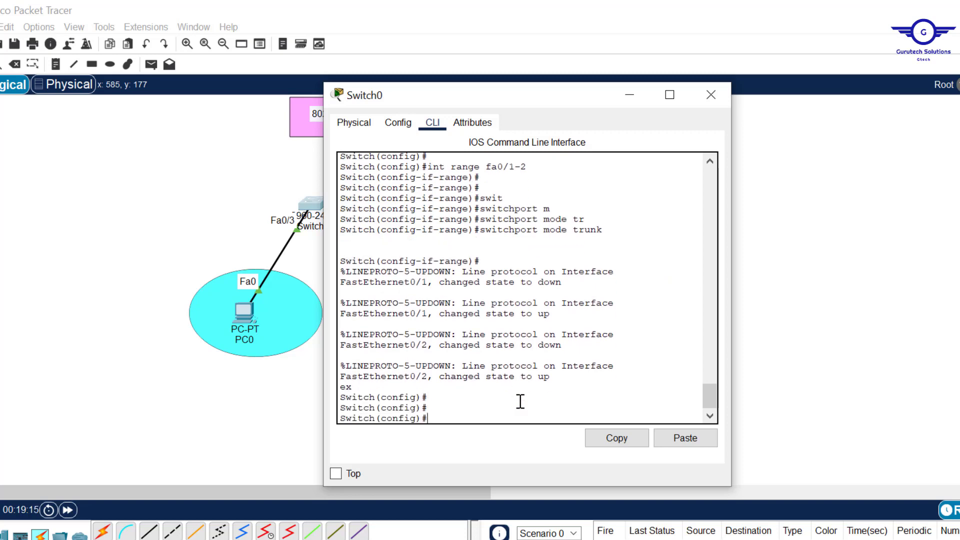
Step: Switch from Switch0 to Switch1's command line and enter interface range configuration for fa0/1-2
left_click(729, 97)
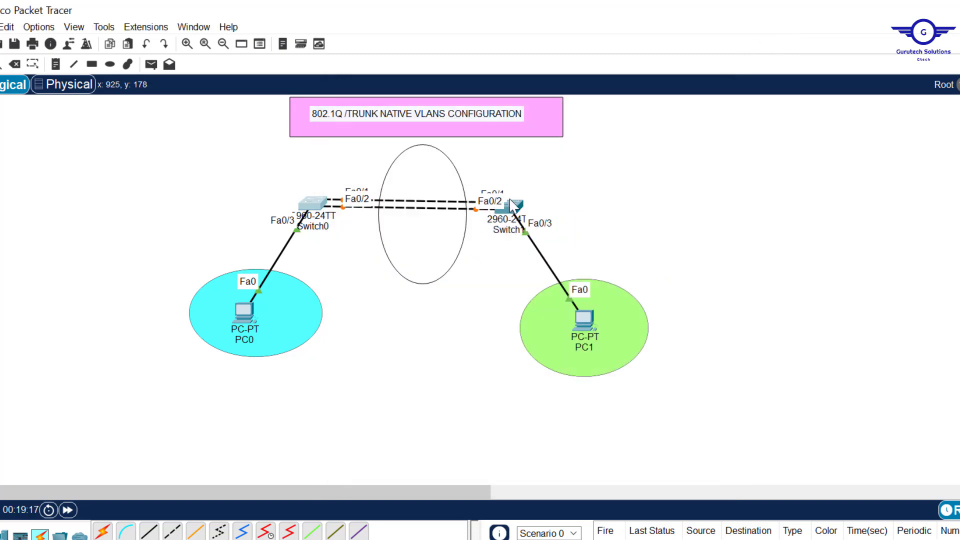
left_click(513, 206)
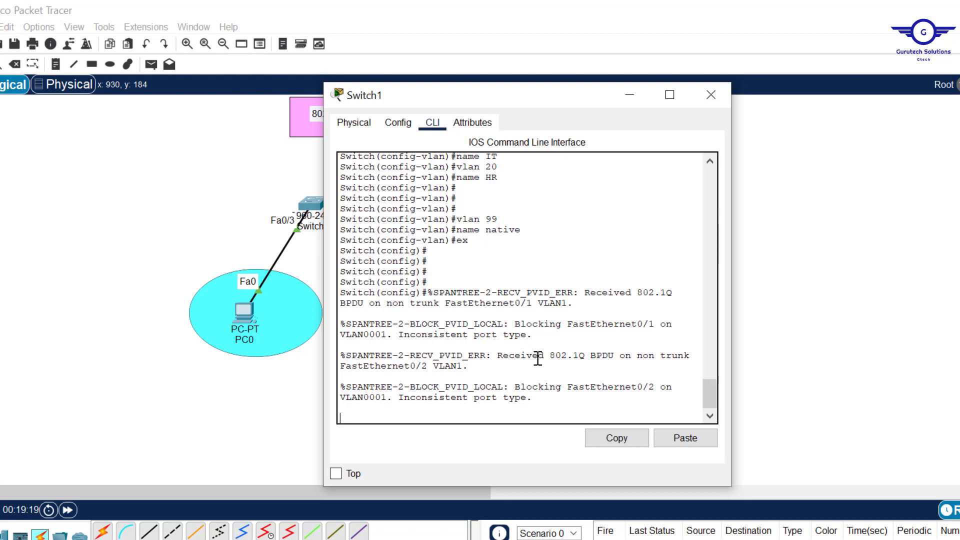
key("Return")
key("Return")
key("Return")
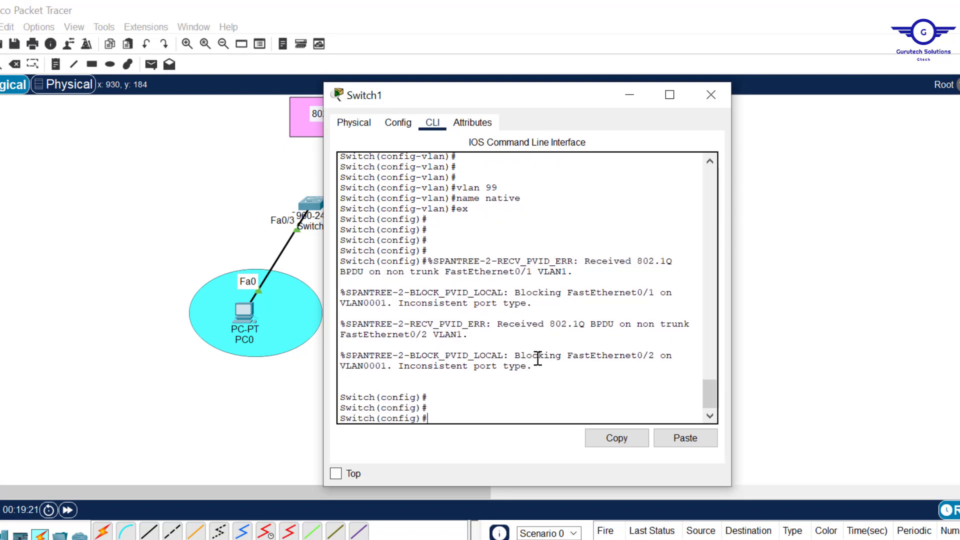
type("int range fa0/1-2")
key("Return")
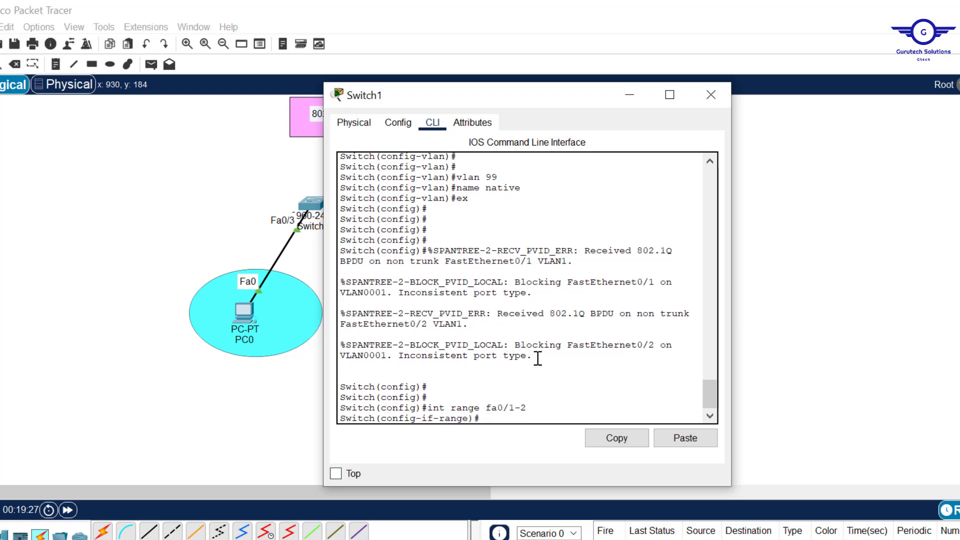
Step: Set Switch1's fa0/1-2 range to switchport mode trunk and exit to global configuration mode
type("swi")
key("Tab")
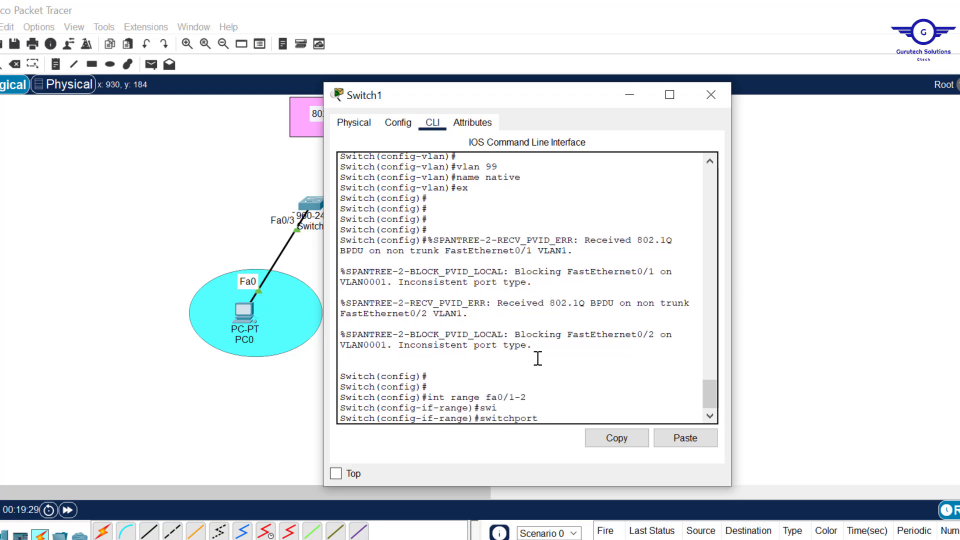
type("m")
key("Tab")
type("tr")
key("Tab")
key("Return")
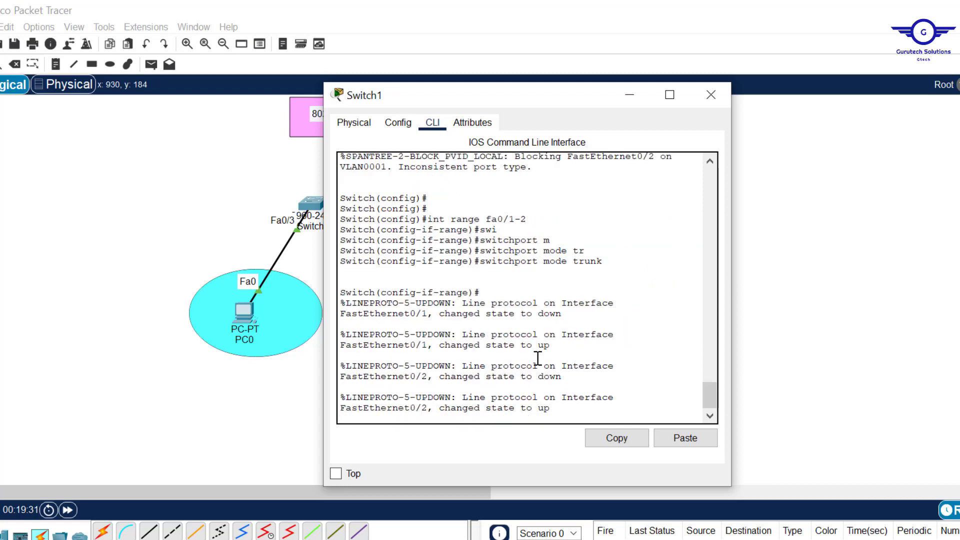
type("ex")
key("Return")
key("Return")
key("Return")
key("Return")
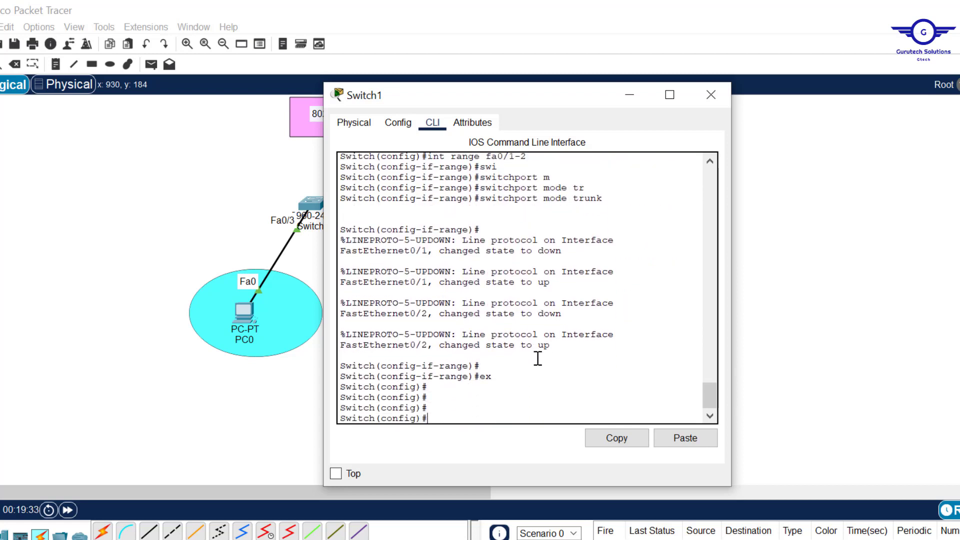
Step: Check the task about displaying the current native VLAN in the Notepad list and return to Switch1's command line
key("alt+Tab")
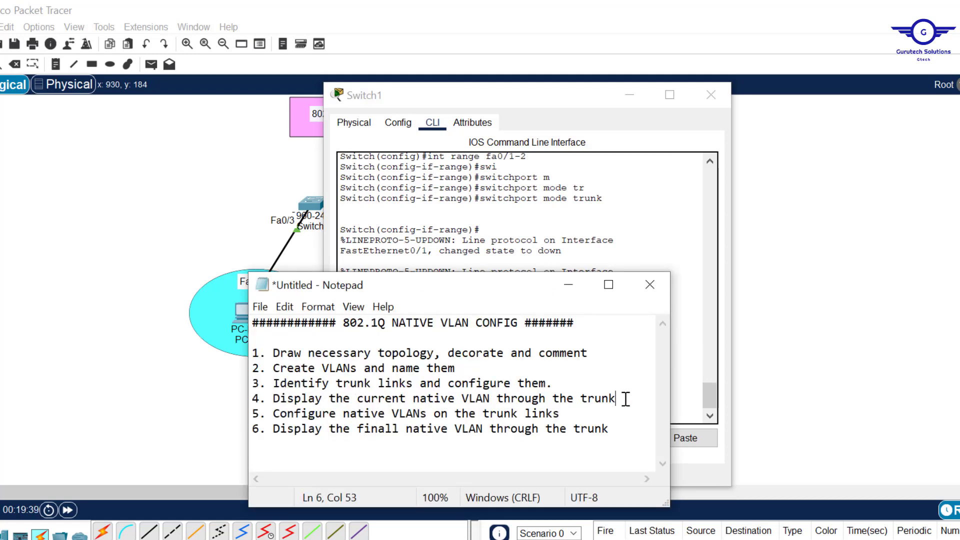
left_click_drag(620, 398, 275, 403)
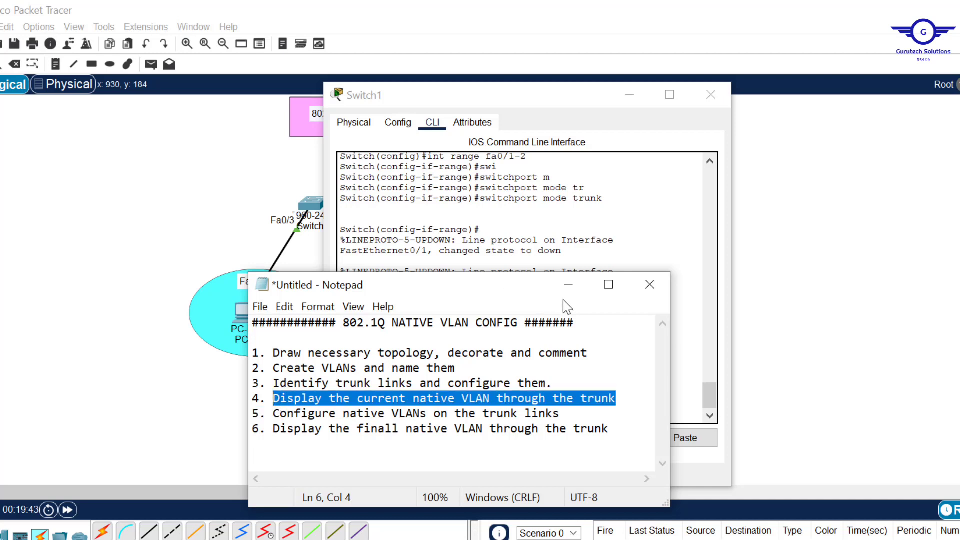
left_click(608, 229)
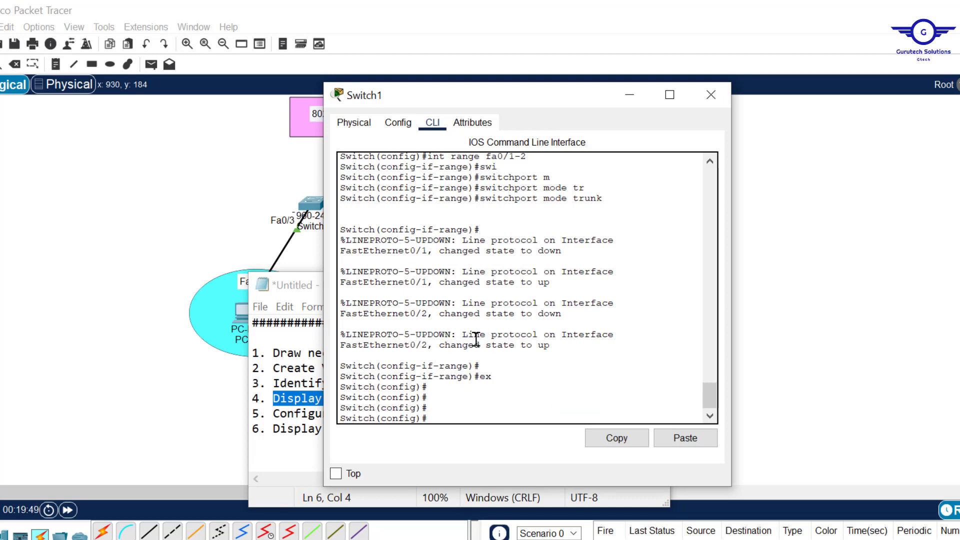
Step: Run do sh int trunk on Switch1 and examine the native VLAN of Fa0/1 and Fa0/2
key("Return")
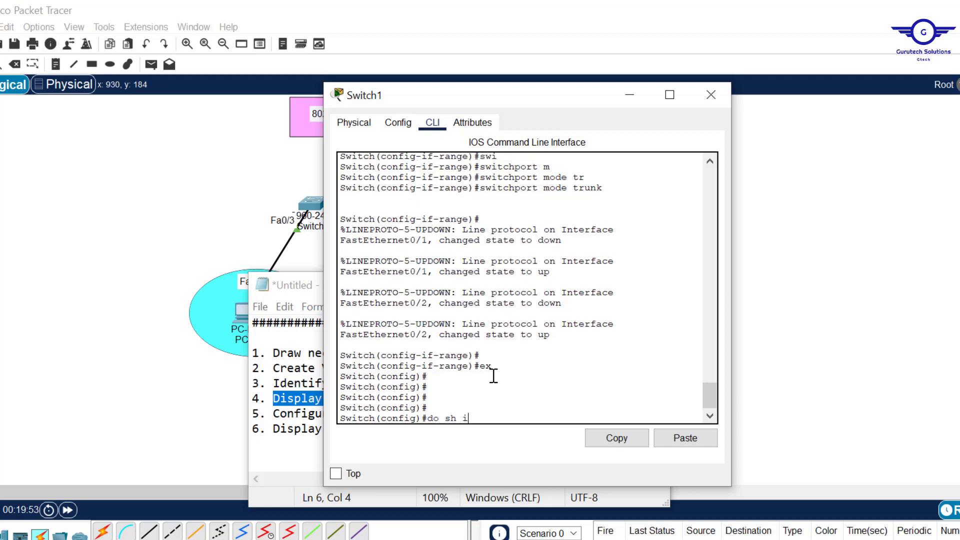
type("do sh int trunk")
key("Return")
key("Return")
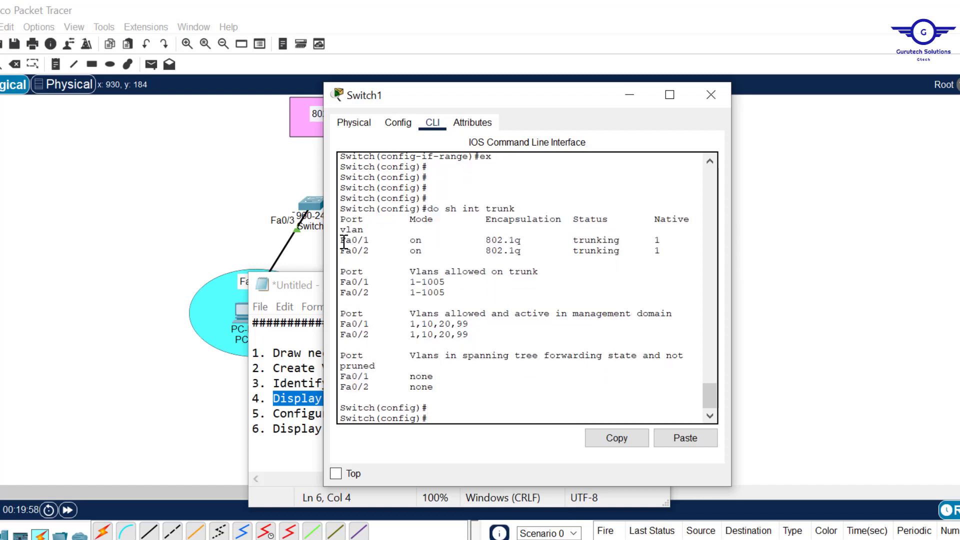
left_click_drag(341, 240, 670, 251)
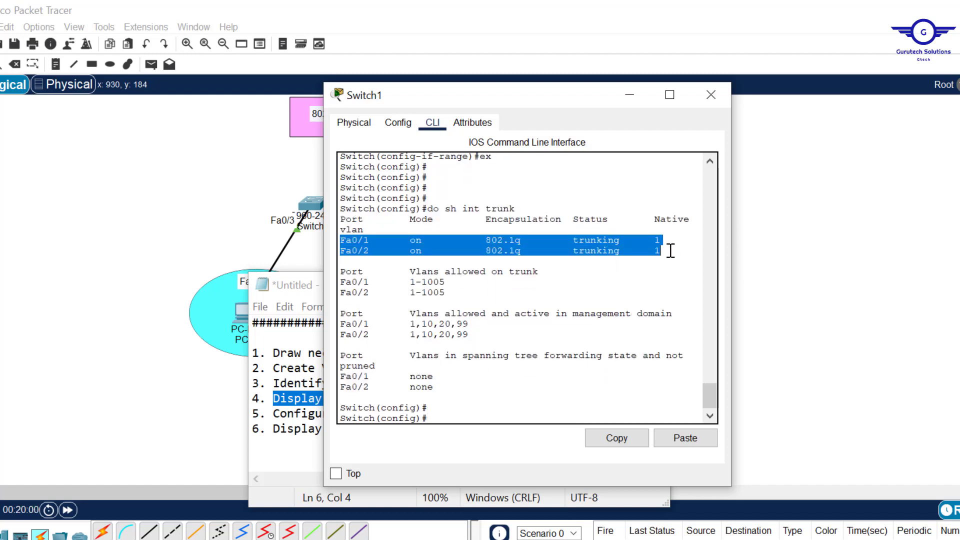
left_click(666, 247)
double_click(658, 240)
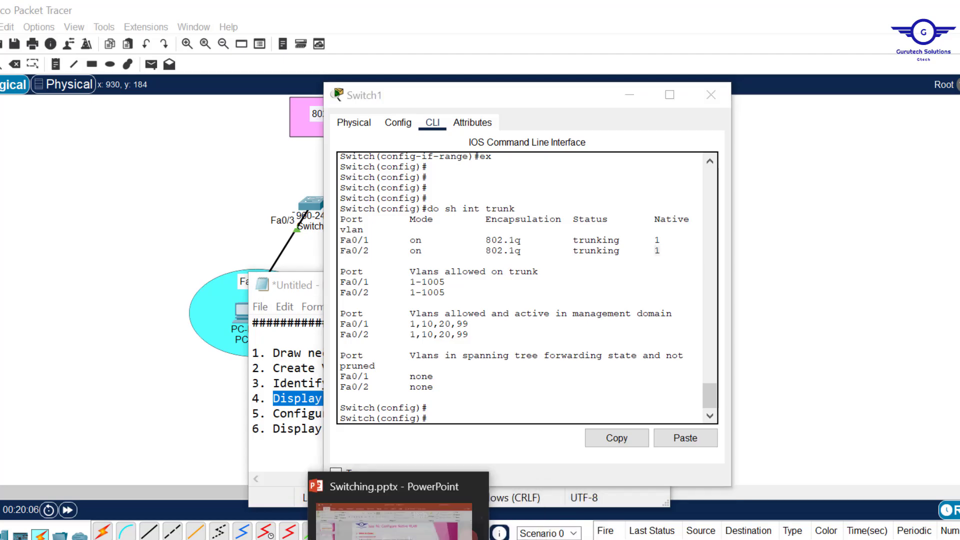
Step: Switch to Switching.pptx in PowerPoint and review the Configure Native VLAN slide's points on the default VLAN and frame tagging
left_click(395, 530)
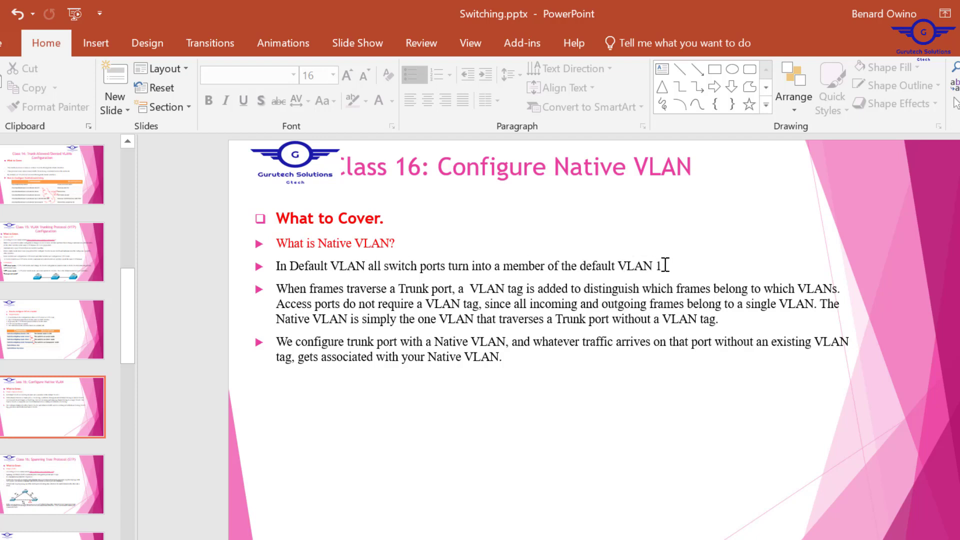
left_click_drag(665, 267, 627, 267)
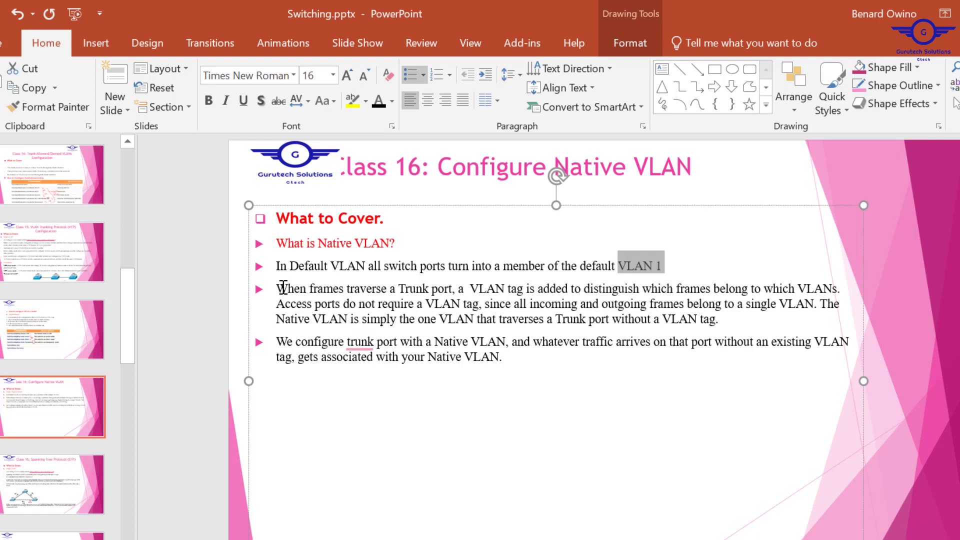
left_click_drag(278, 289, 765, 292)
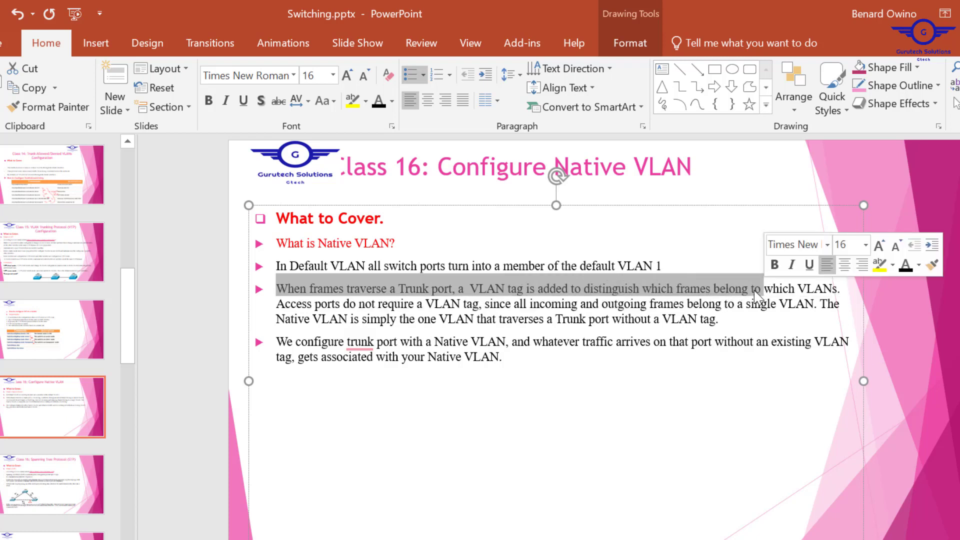
left_click(731, 303)
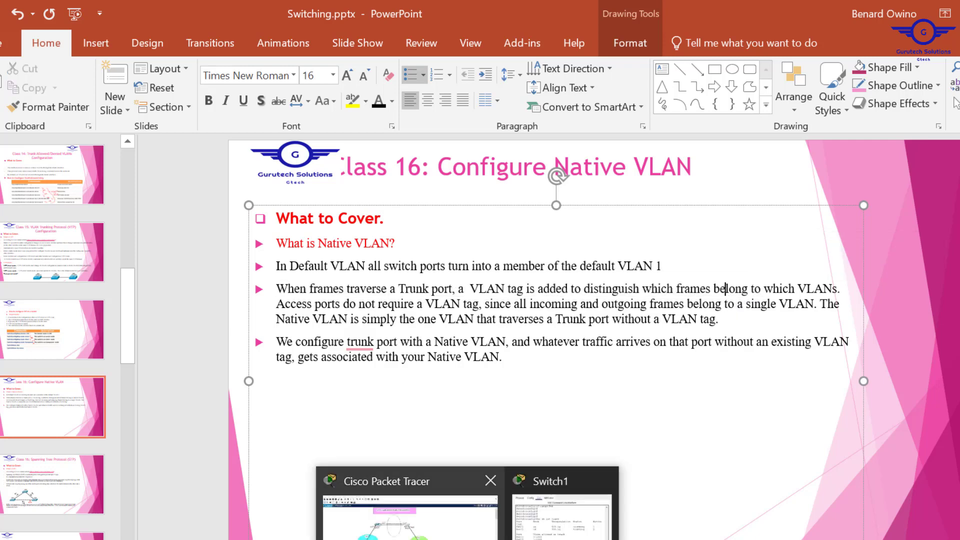
Step: Return to Packet Tracer and move Switch1's window off the topology to examine the trunk links between the switches
left_click(405, 515)
left_click(516, 205)
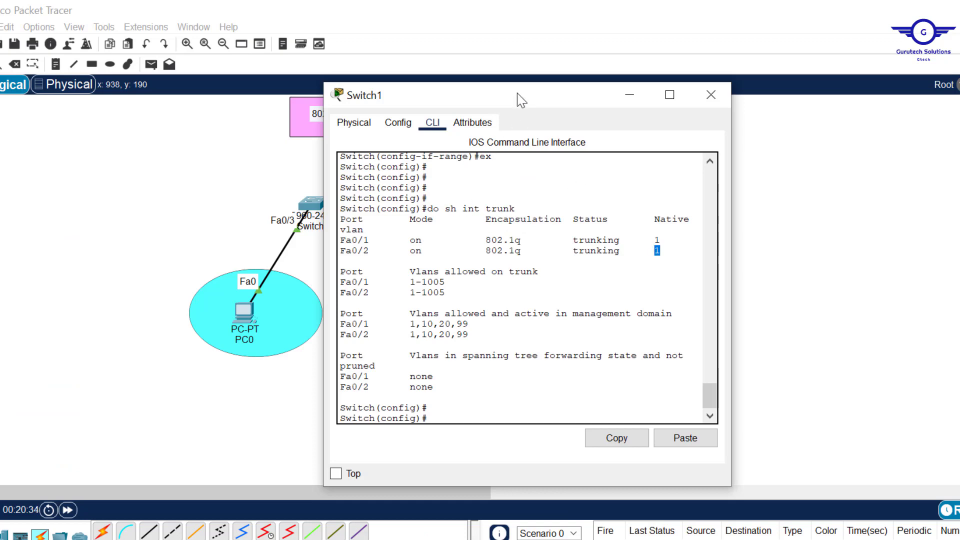
left_click_drag(517, 93, 796, 78)
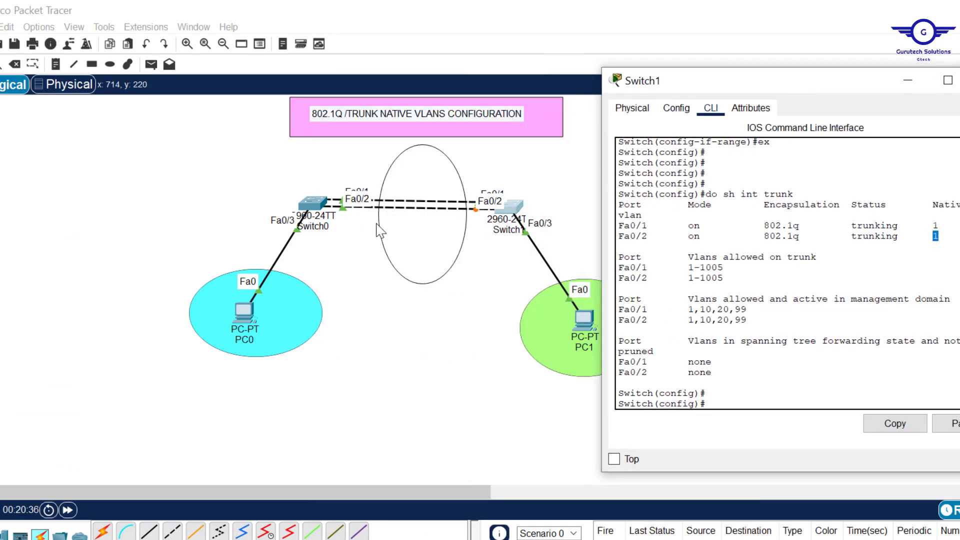
left_click(490, 262)
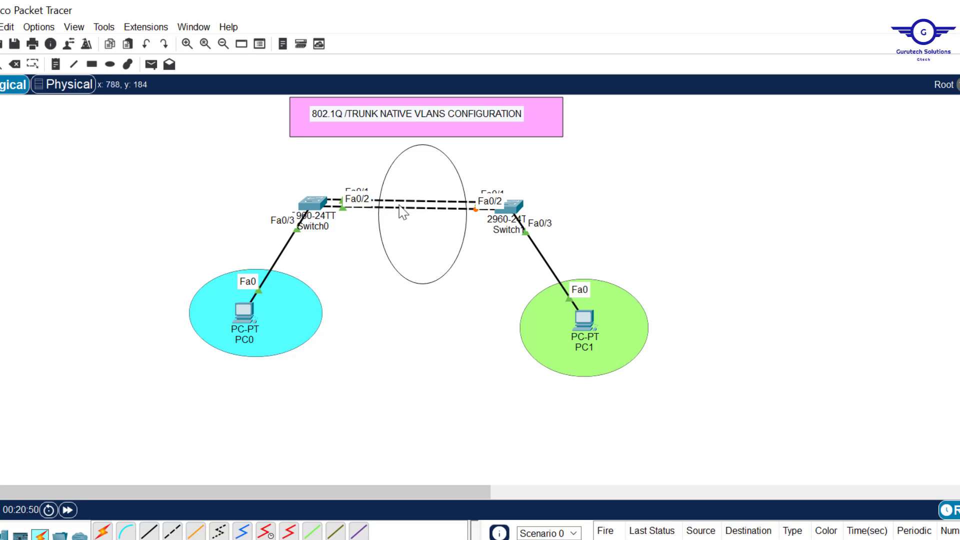
Step: Run do sh int trunk on Switch0 and examine the native VLANs and the VLANs allowed and active on the trunk ports
left_click(313, 202)
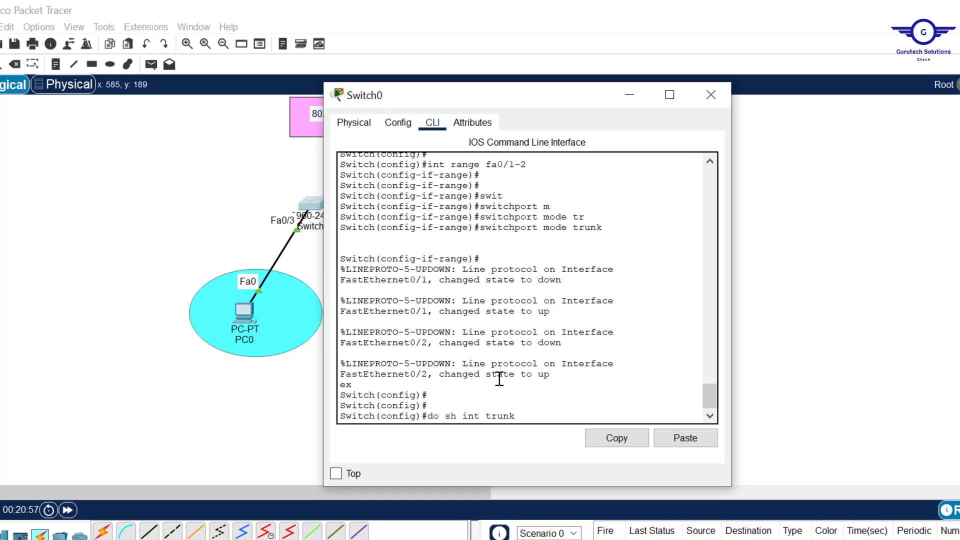
key("Return")
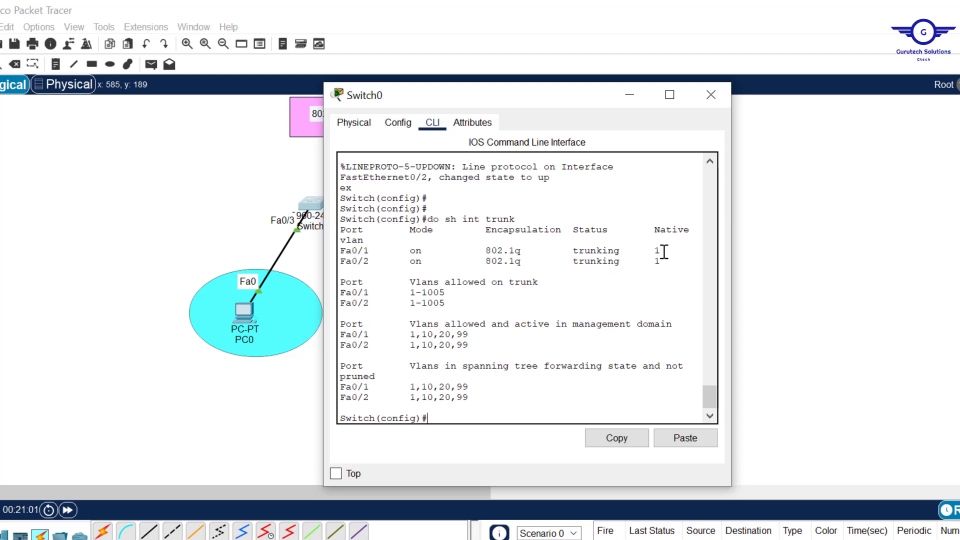
mouse_move(665, 251)
left_mouse_down()
mouse_move(653, 252)
mouse_move(670, 263)
mouse_move(659, 261)
mouse_move(679, 225)
mouse_move(689, 231)
mouse_move(658, 260)
left_mouse_up()
left_click_drag(470, 345, 411, 338)
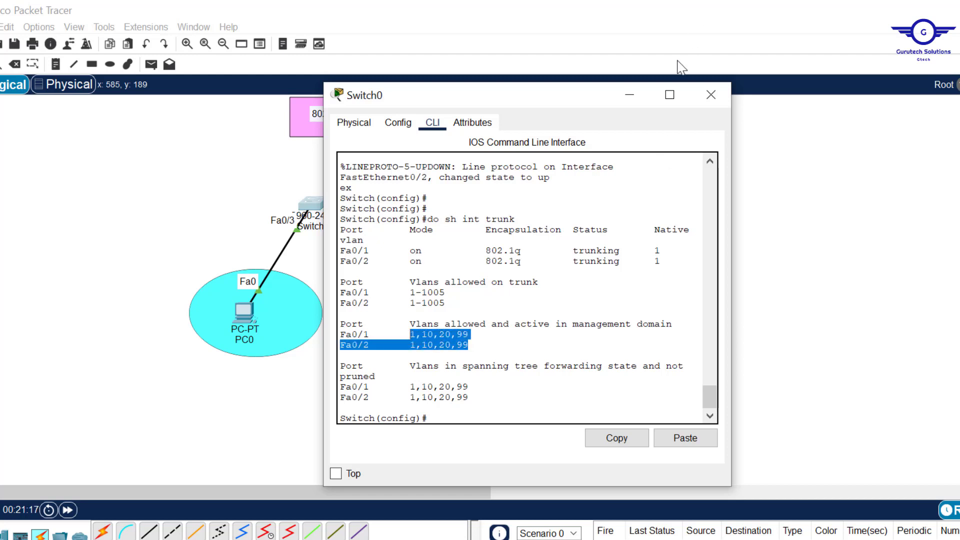
left_click(630, 100)
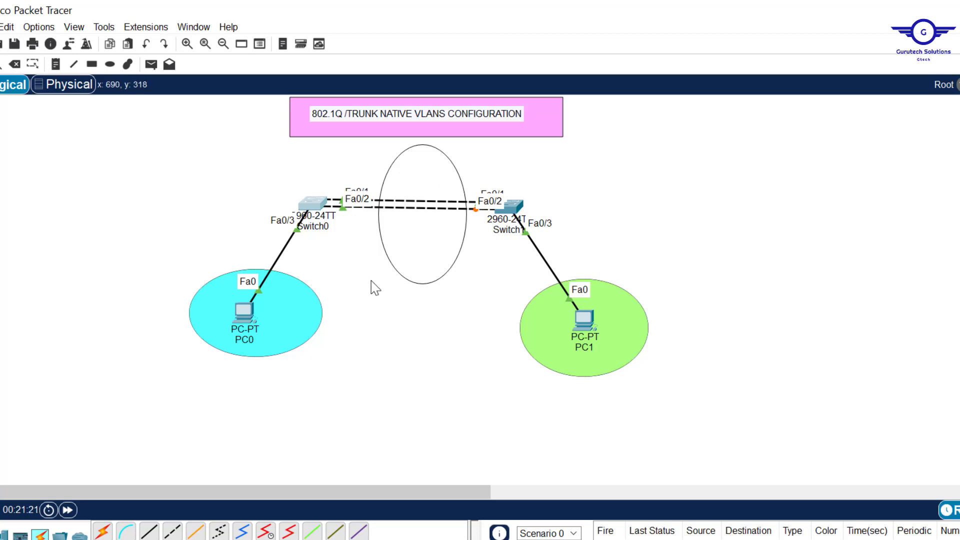
Step: Reopen Switch0's command line, check the native VLAN configuration task in Notepad, and return to the Switch0 window
left_click(313, 204)
left_click(470, 539)
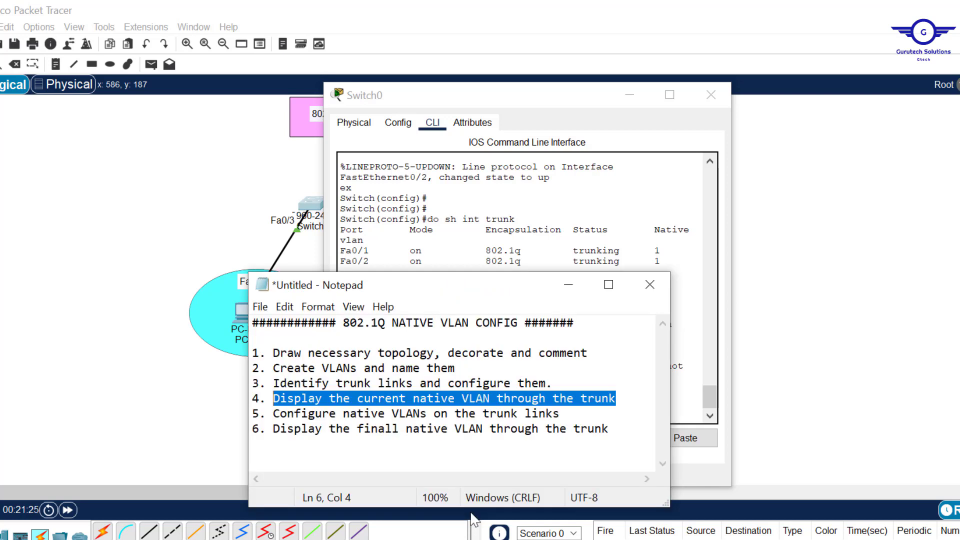
left_click_drag(570, 417, 252, 398)
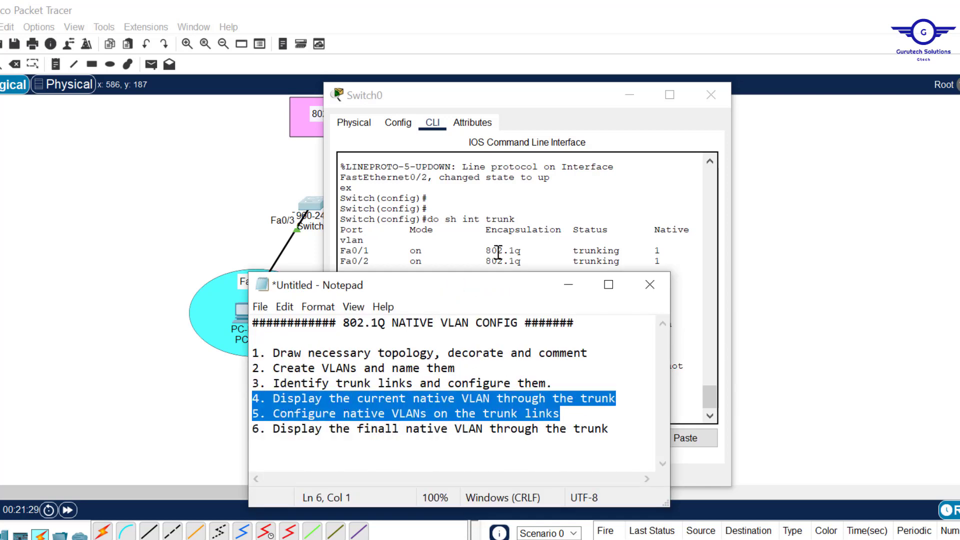
left_click(522, 230)
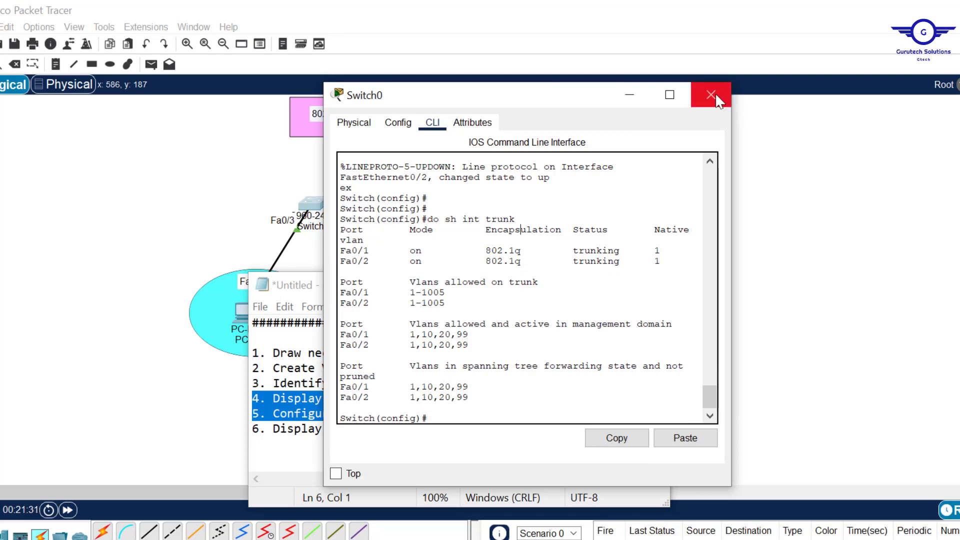
left_click(521, 296)
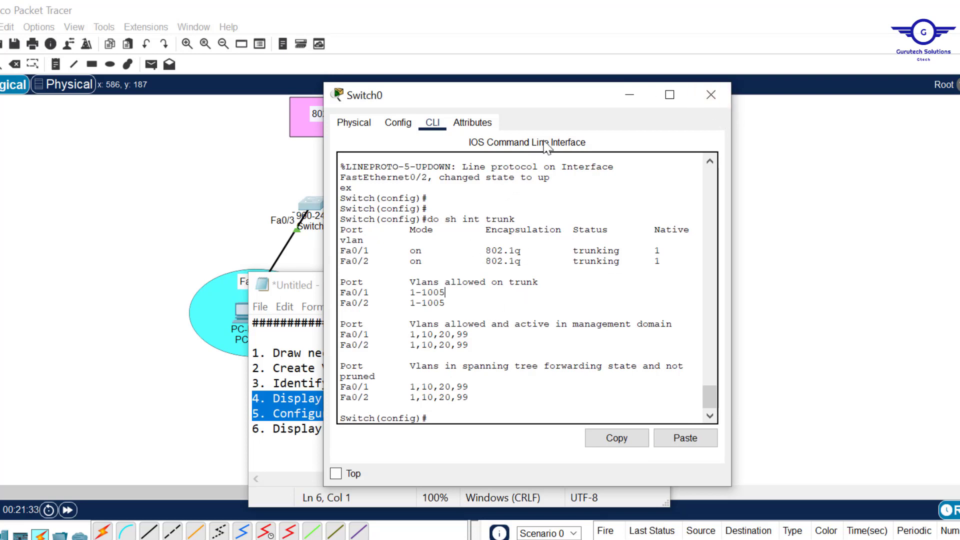
Step: Enter interface range configuration for fa0/1-2 on Switch0
key("Return")
key("Return")
key("Return")
key("Up")
key("Up")
key("Up")
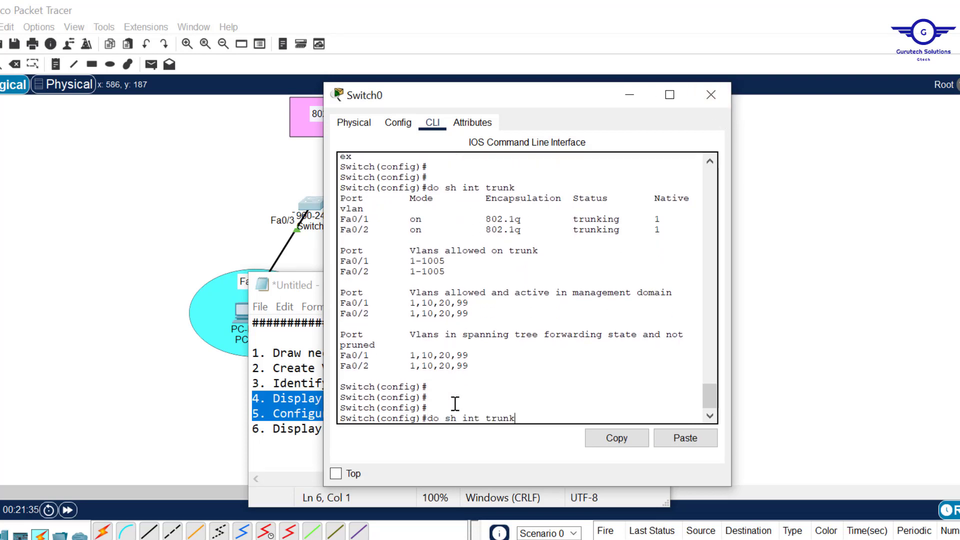
key("Up")
left_click_drag(534, 420, 417, 420)
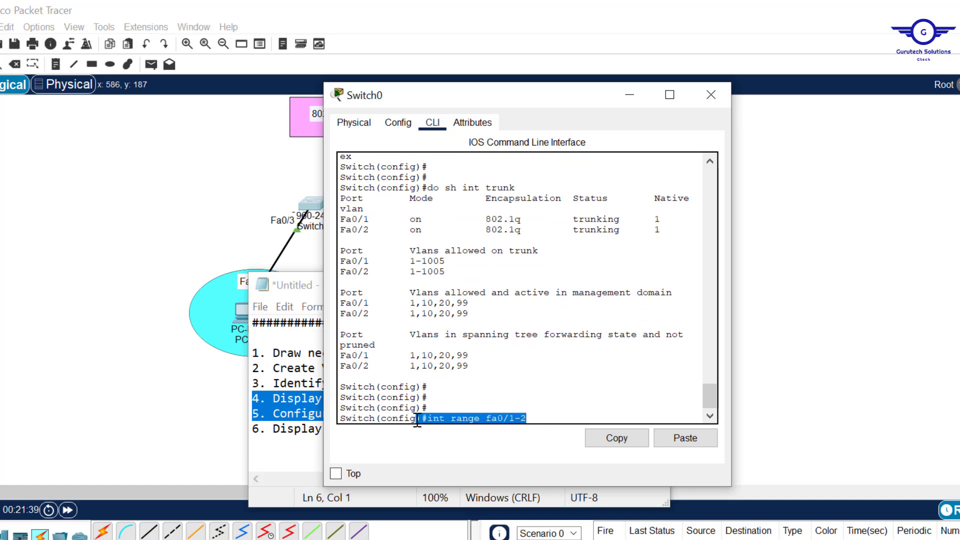
key("Return")
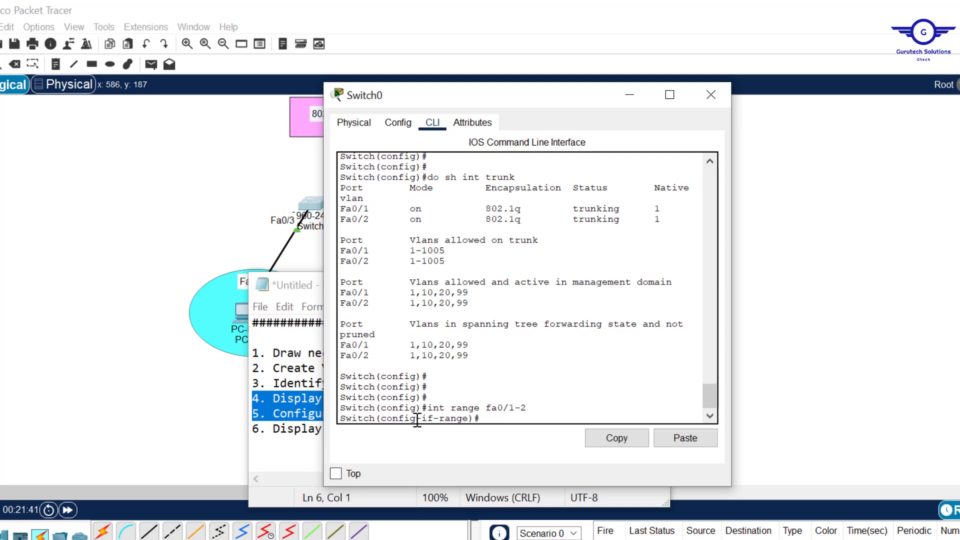
Step: Set native VLAN 99 on Switch0's trunk ports with switchport trunk native vlan 99
type("swit")
key("Tab")
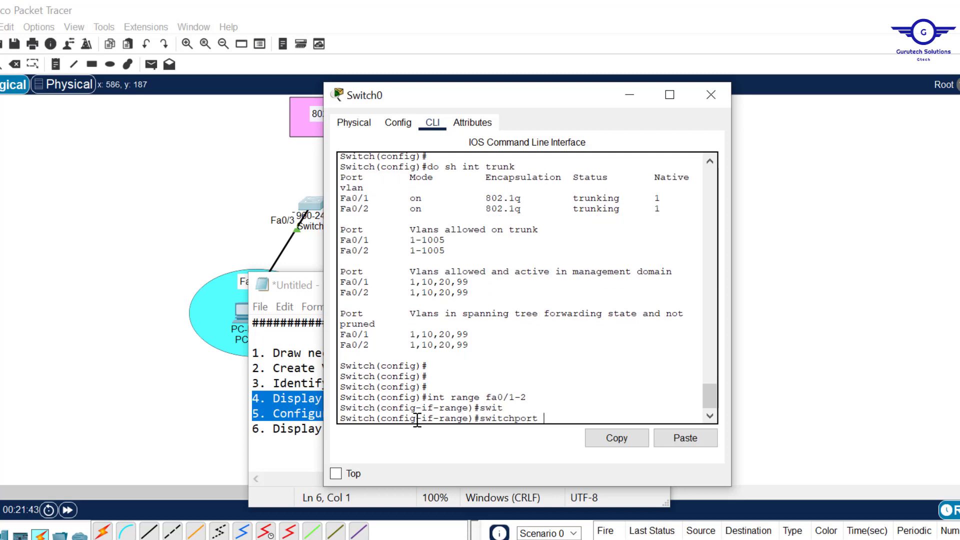
type("n")
key("Tab")
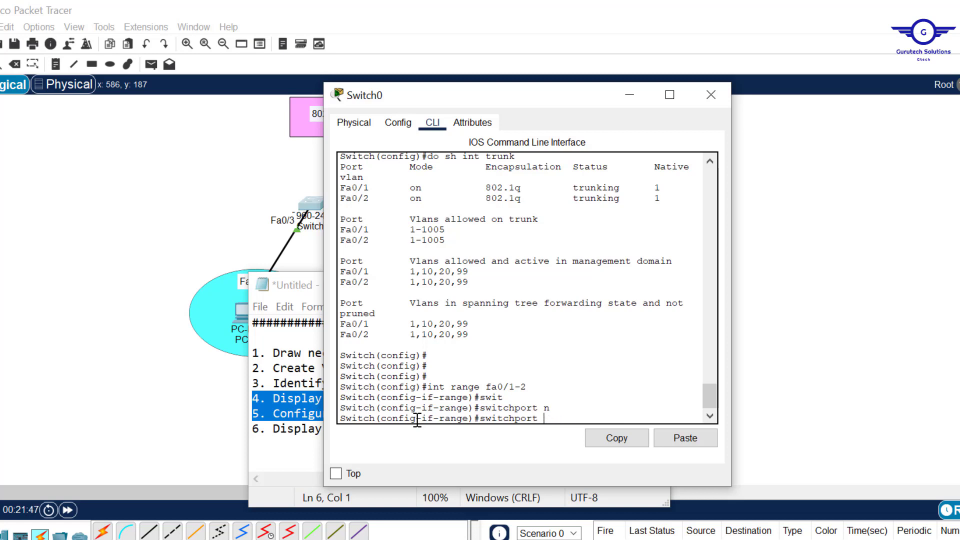
type("tr")
key("Tab")
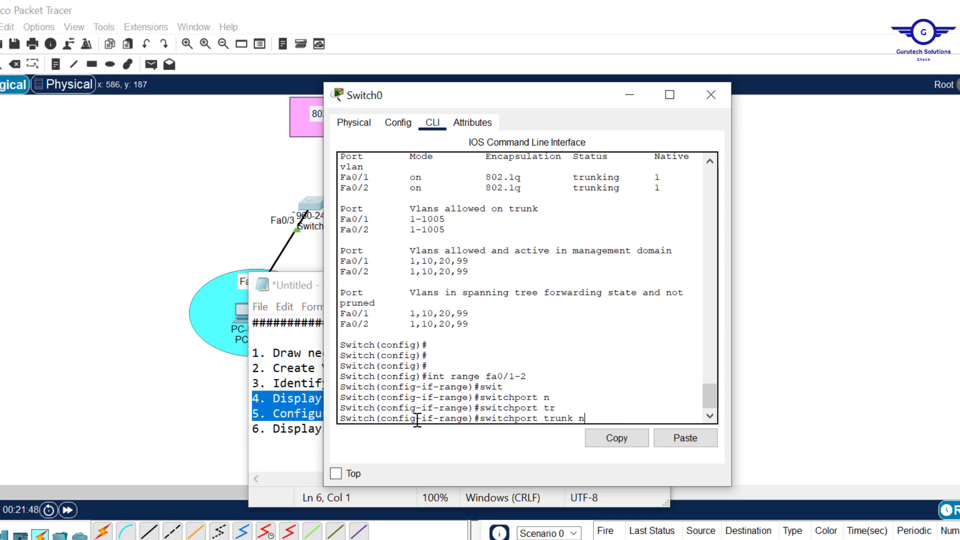
type("n")
key("Tab")
type("v")
key("Tab")
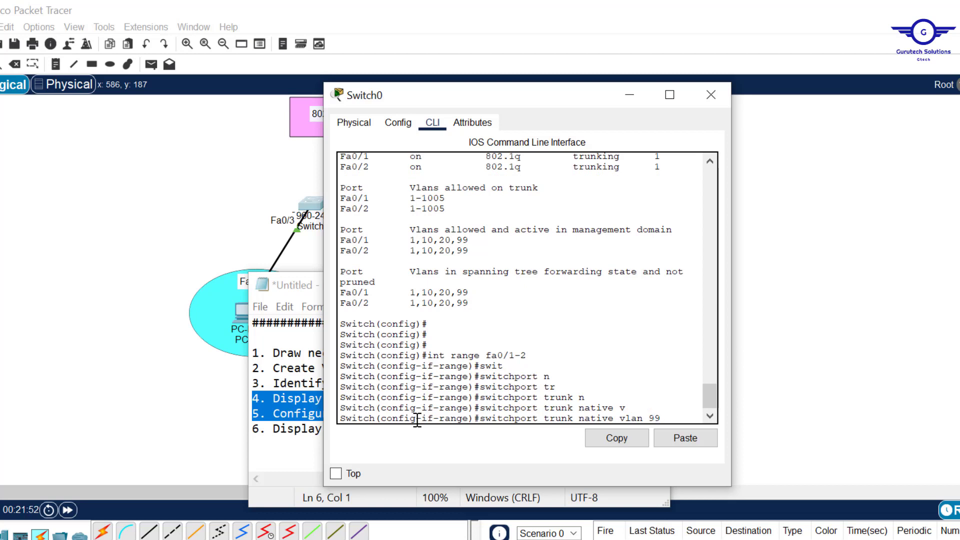
key("Return")
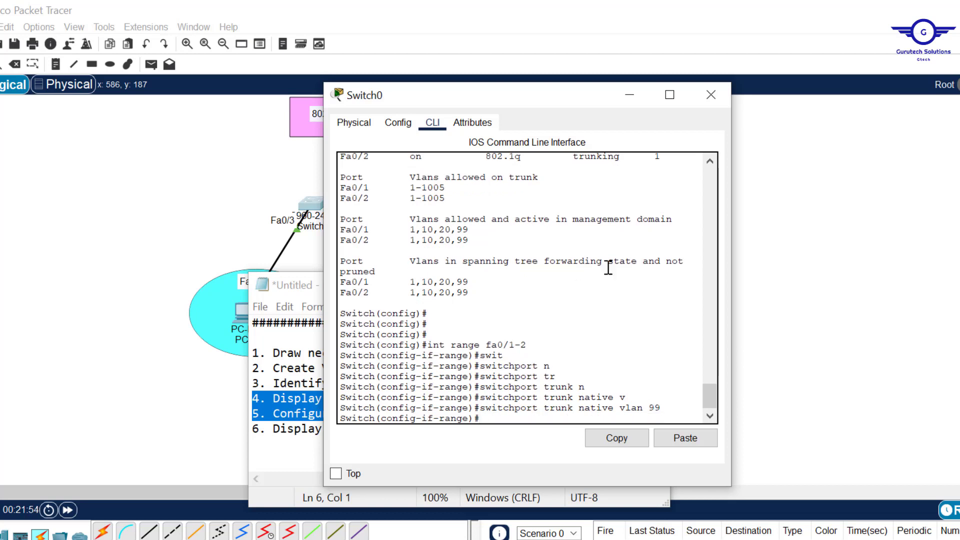
Step: Check the trunk links in the topology, then reopen Switch0's command line and exit interface range configuration
left_click(816, 215)
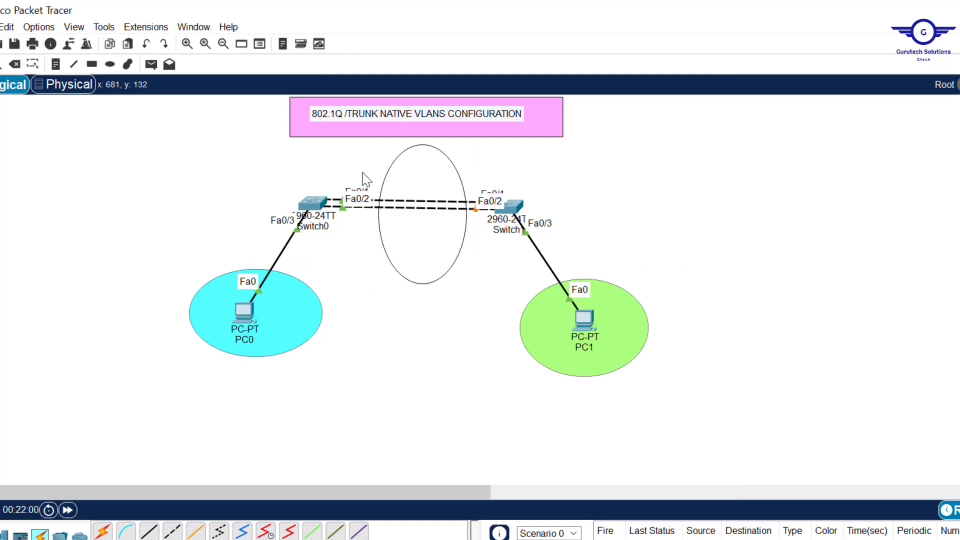
left_click(312, 203)
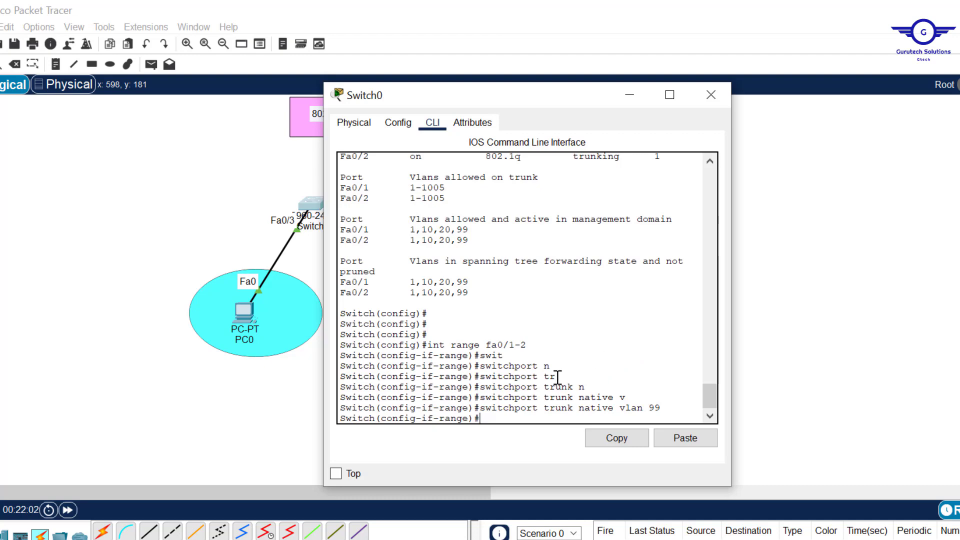
type("ex")
key("Return")
key("Return")
key("Return")
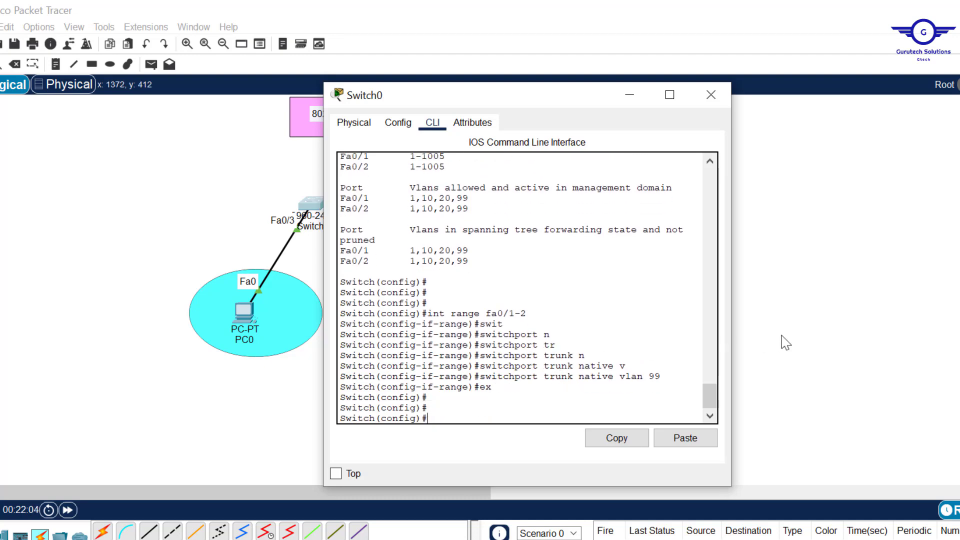
Step: Open Switch1's command line and examine the native VLAN messages logged for its trunk ports
left_click(802, 332)
left_click(512, 210)
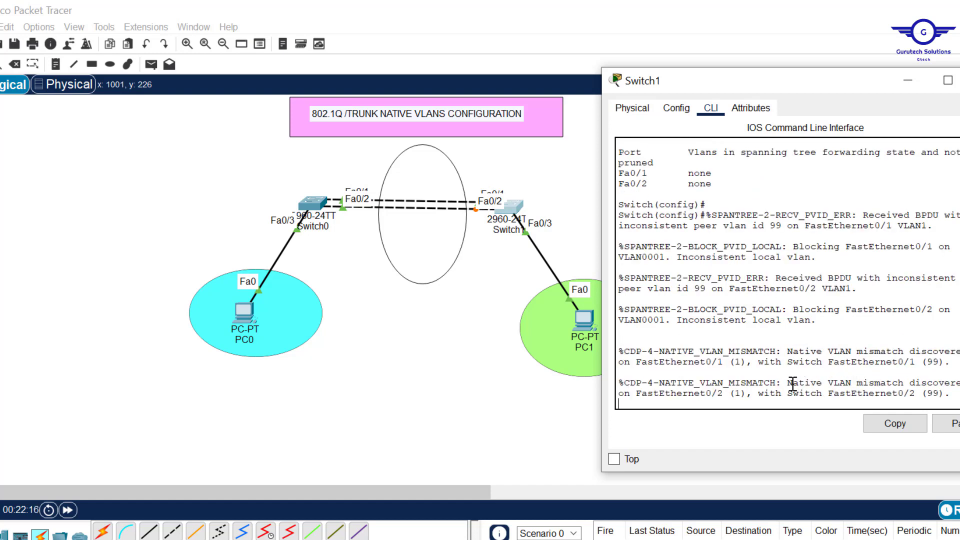
left_click_drag(788, 383, 902, 384)
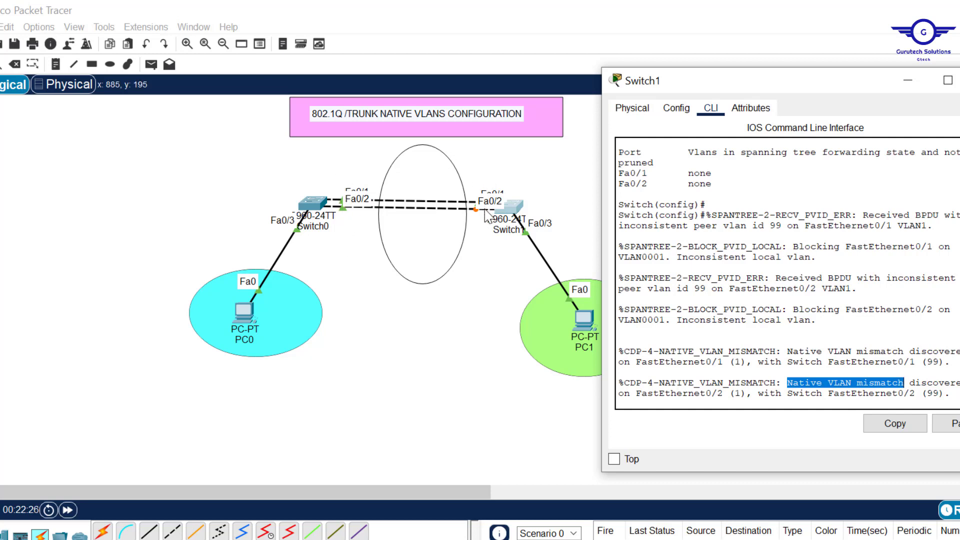
Step: Enter interface range configuration for fa0/1-2 on Switch1
left_click(755, 386)
key("Return")
key("Return")
type("do sh int trunk")
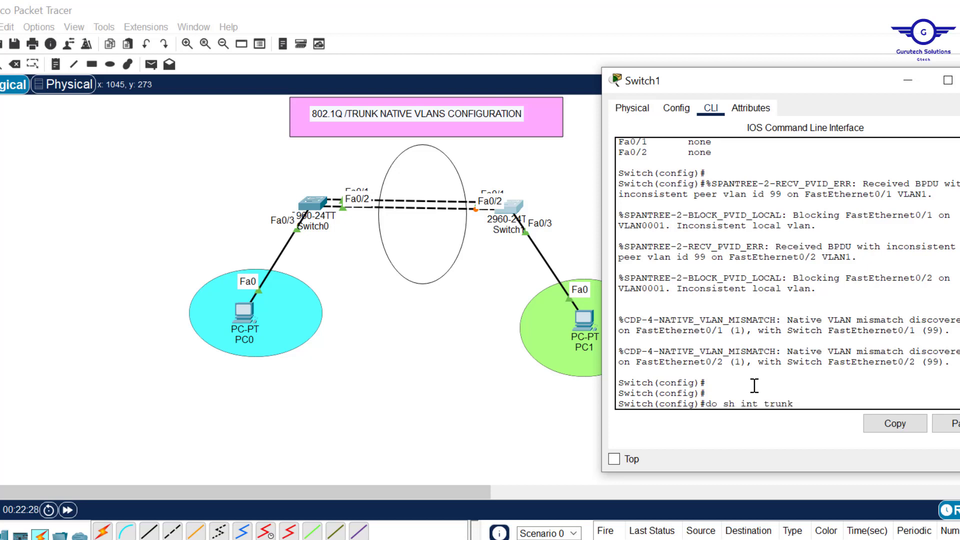
key("Up")
key("Up")
key("Return")
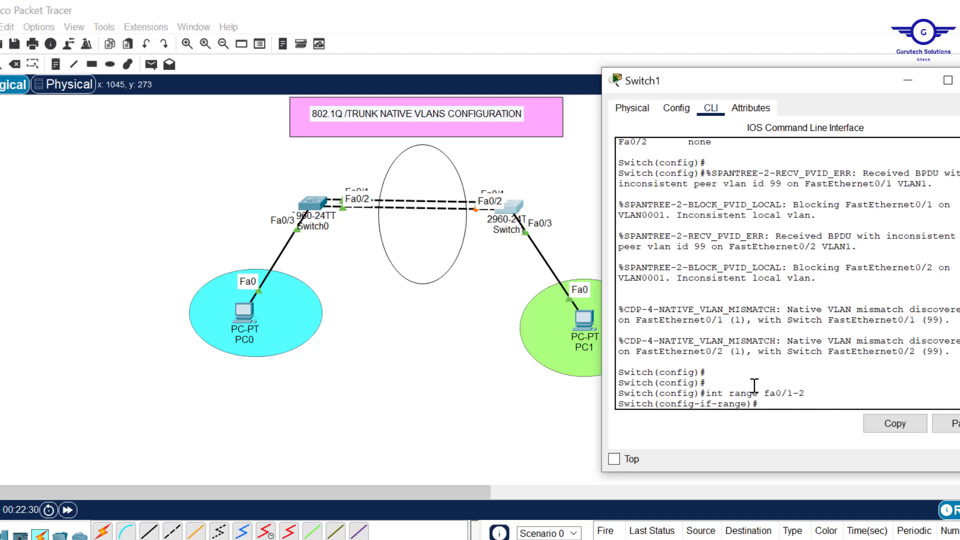
key("Return")
Step: Try to set the native VLAN on Switch1's trunk ports with switchport trunk native 99
type("swit")
key("Tab")
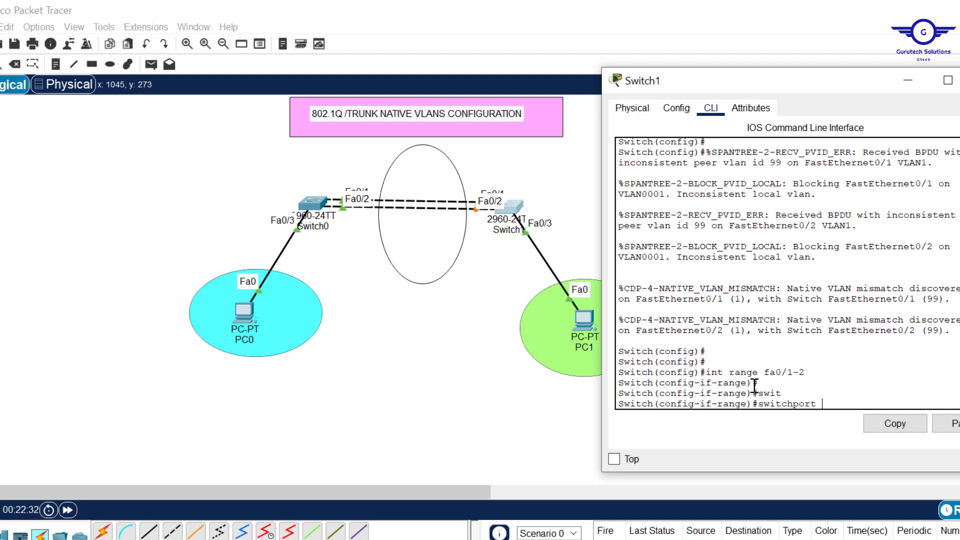
type("tr")
key("Tab")
type("n")
key("Tab")
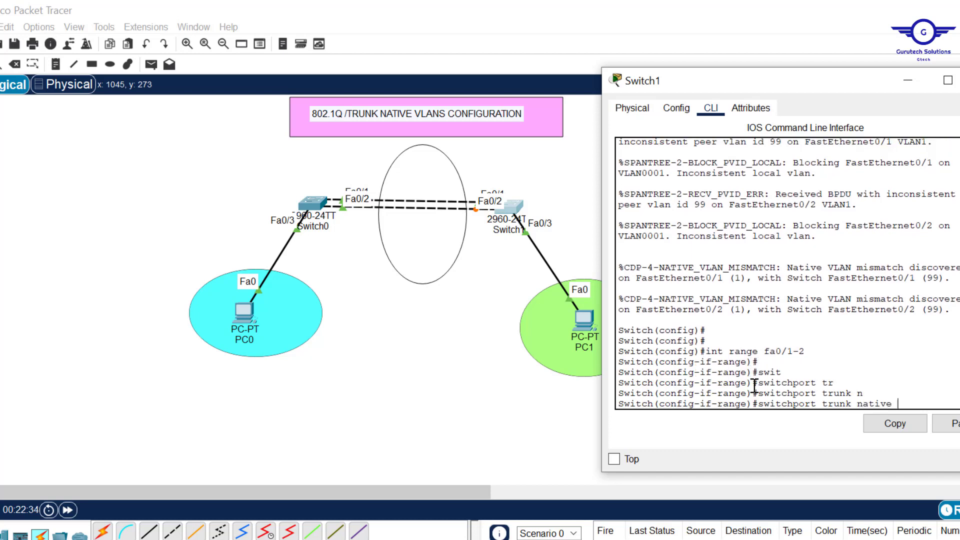
key("Return")
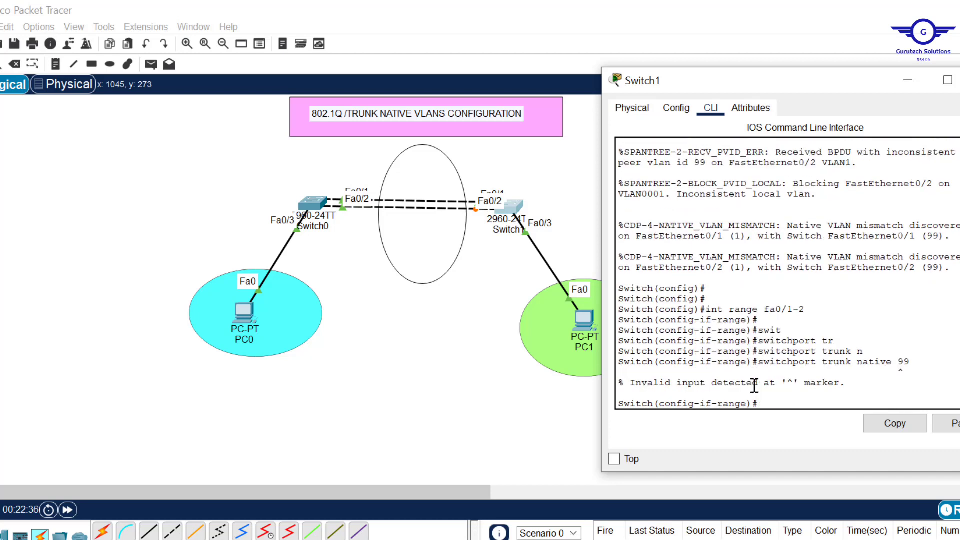
Step: Set native VLAN 99 on Switch1's trunk ports with switchport trunk native vlan 99
key("Up")
key("BackSpace")
type("ve v")
key("Tab")
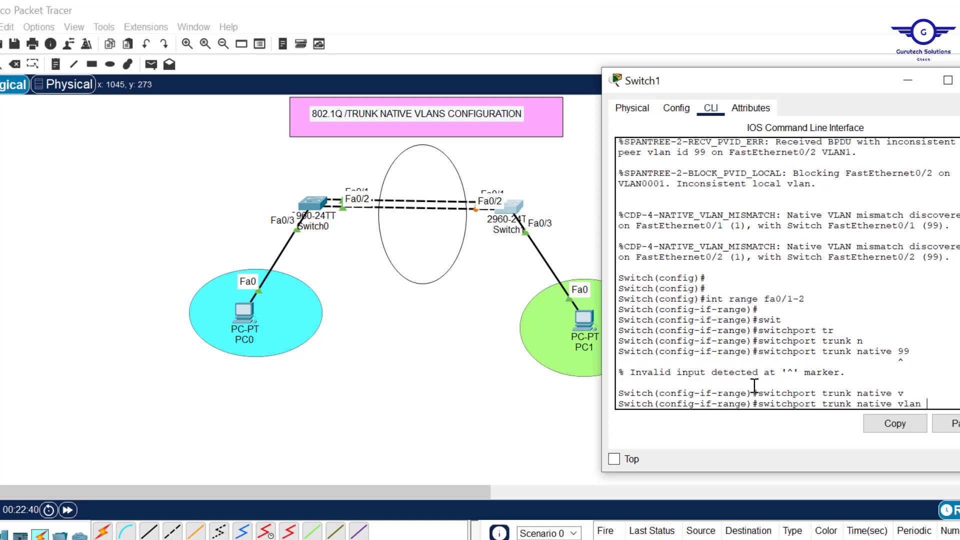
type("99")
key("Return")
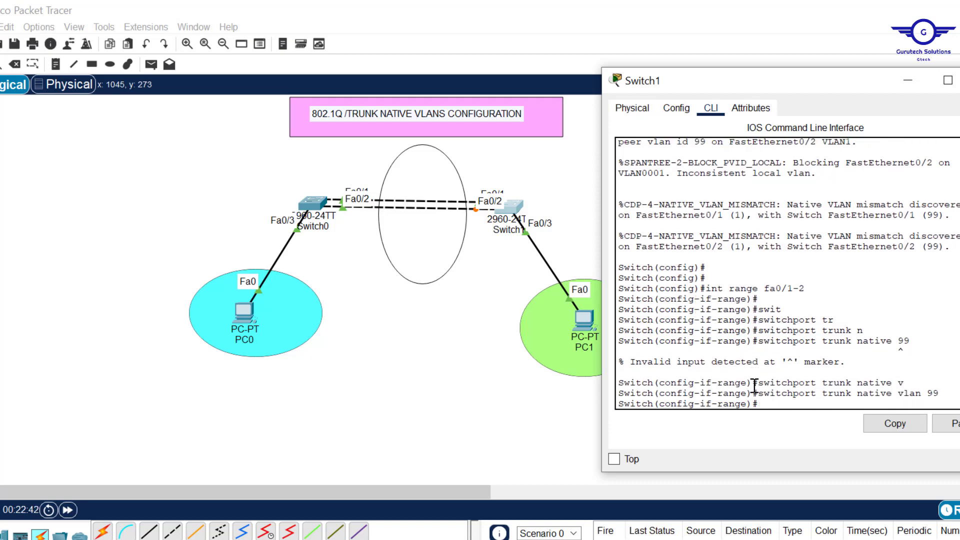
key("Return")
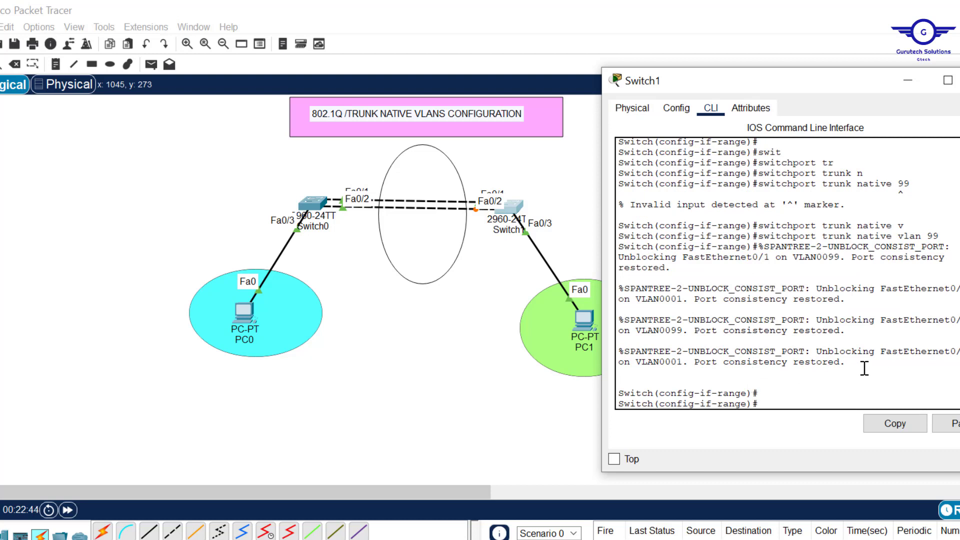
Step: Examine the spanning-tree messages about port blocking and consistency in Switch1's command line
left_click_drag(691, 363, 841, 364)
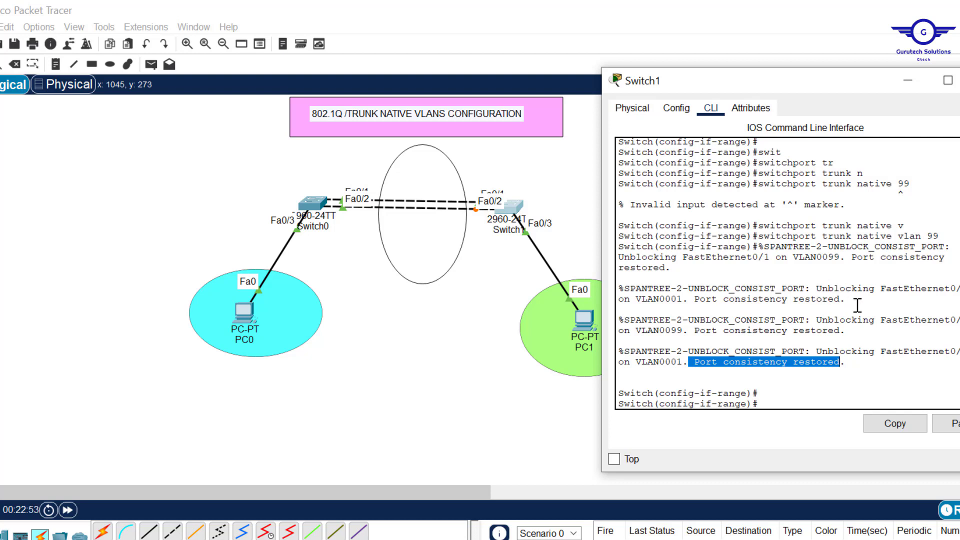
left_click_drag(816, 320, 875, 322)
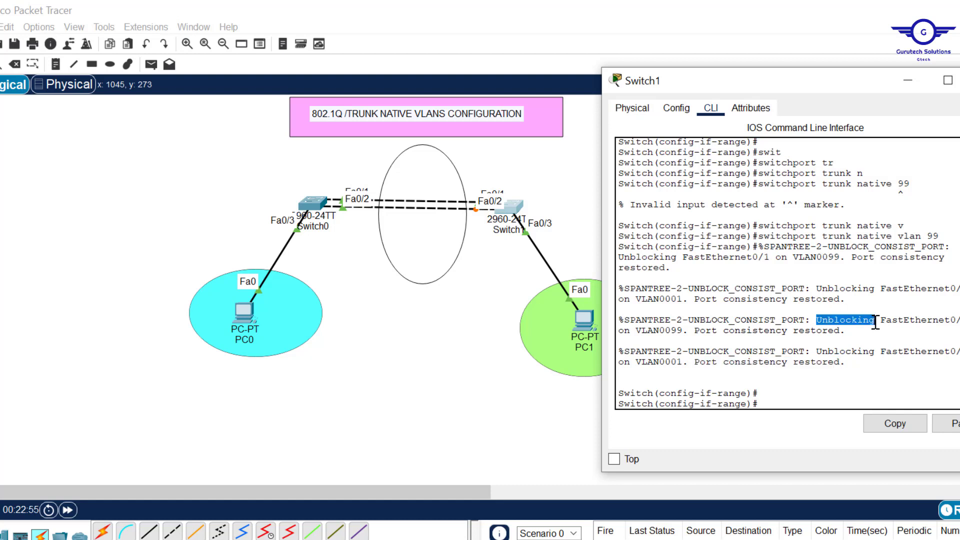
left_click_drag(811, 356, 865, 357)
left_click_drag(696, 363, 840, 364)
left_click(776, 395)
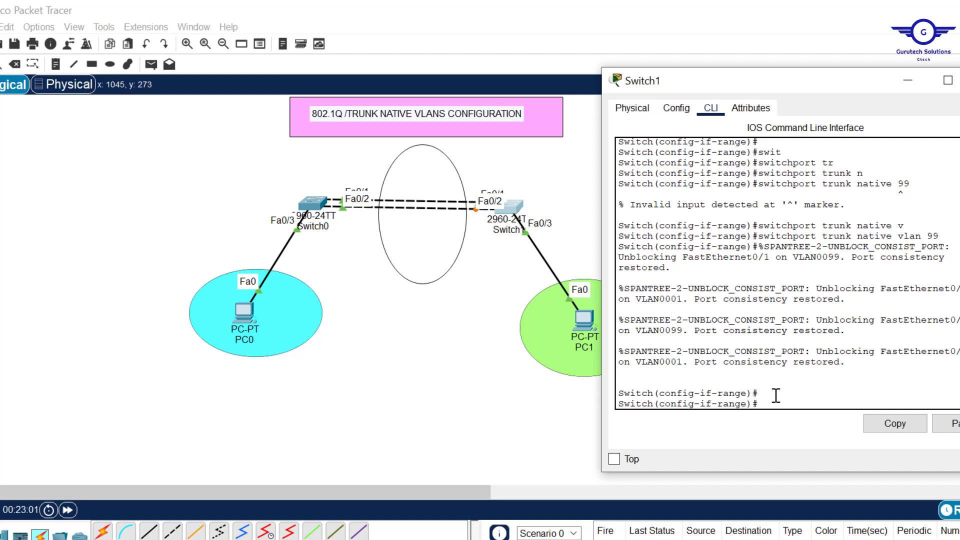
Step: Exit interface range configuration on Switch1 to global configuration mode
type("ex")
key("Return")
key("Return")
key("Return")
key("Return")
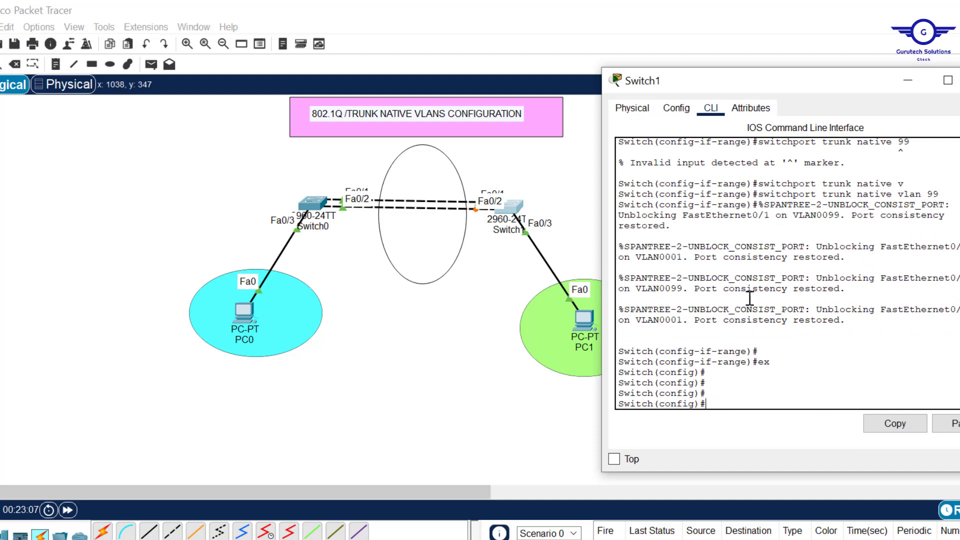
Step: Run do sh int trunk on Switch1 and examine the native VLAN of Fa0/1 and Fa0/2
type("do sh int trun")
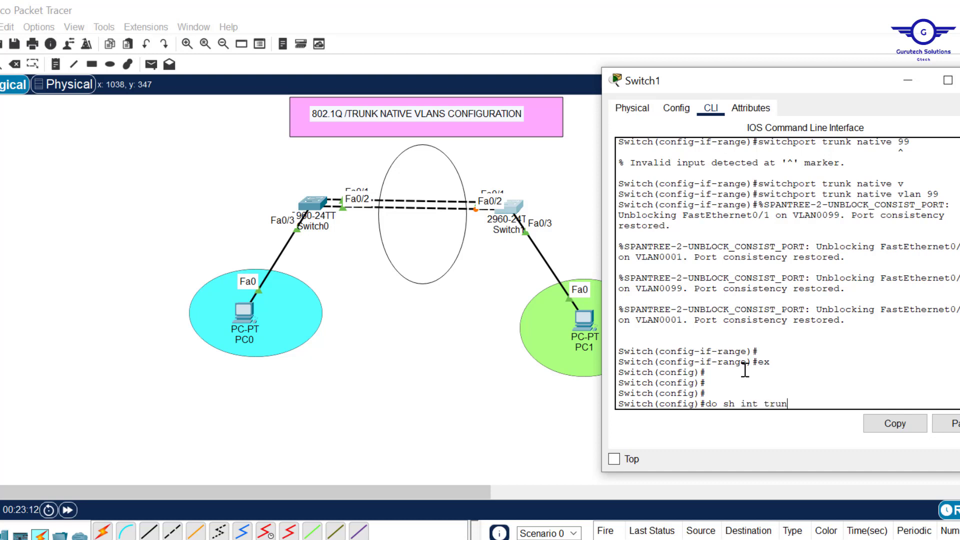
key("Tab")
type("k")
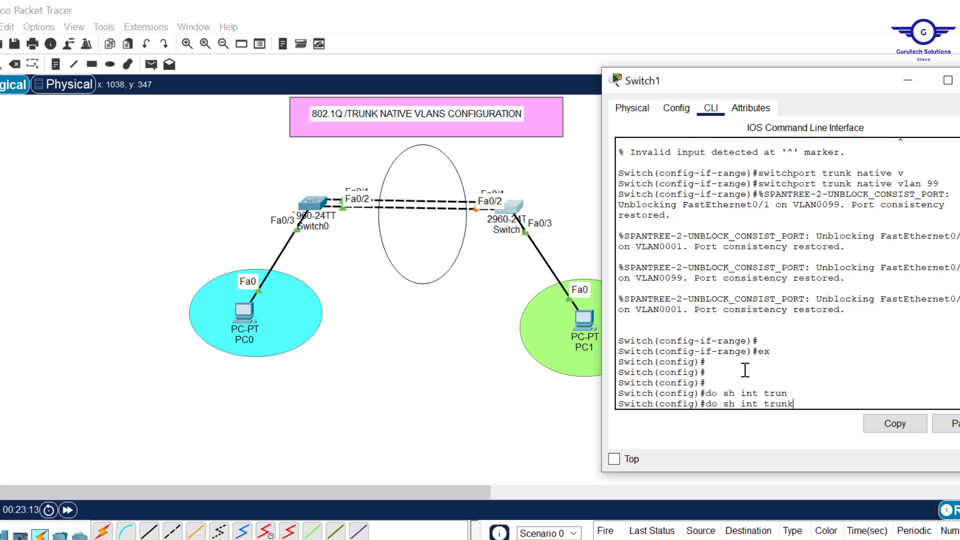
key("Return")
key("Return")
key("Return")
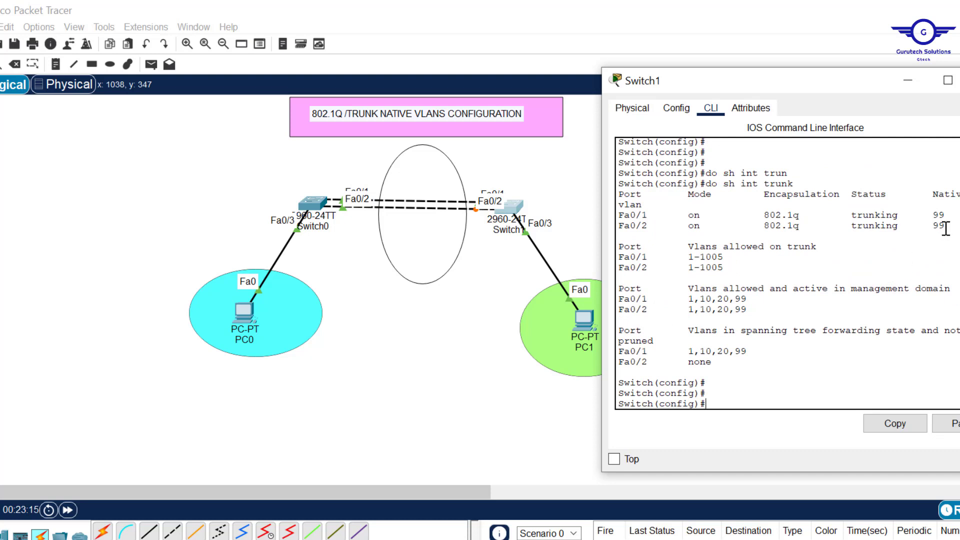
left_click_drag(948, 215, 934, 226)
scroll(787, 273, "up", 1)
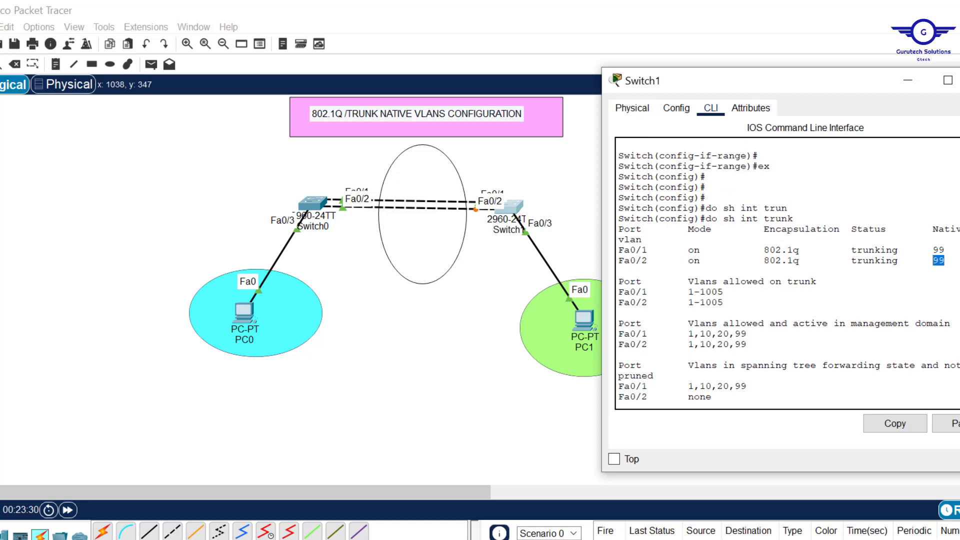
scroll(788, 273, "up", 1)
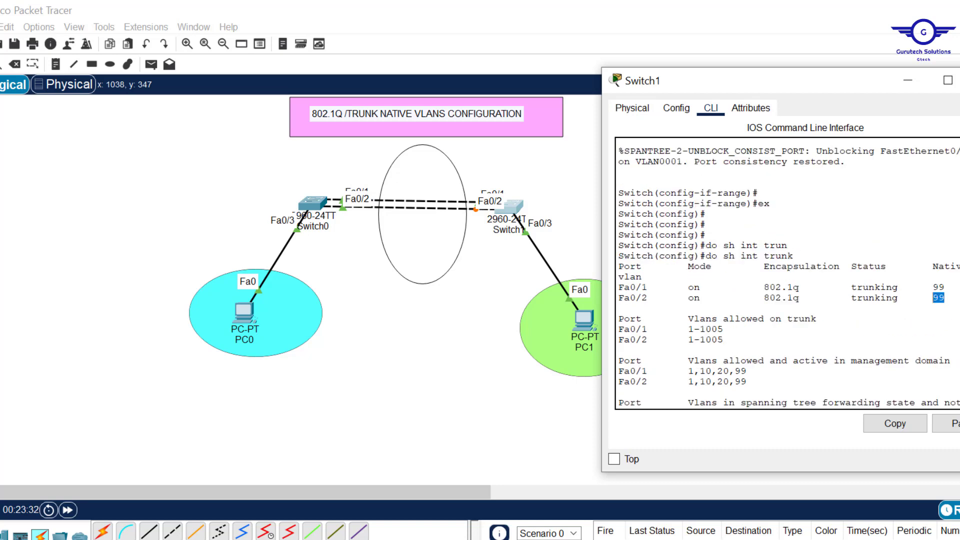
scroll(787, 273, "down", 1)
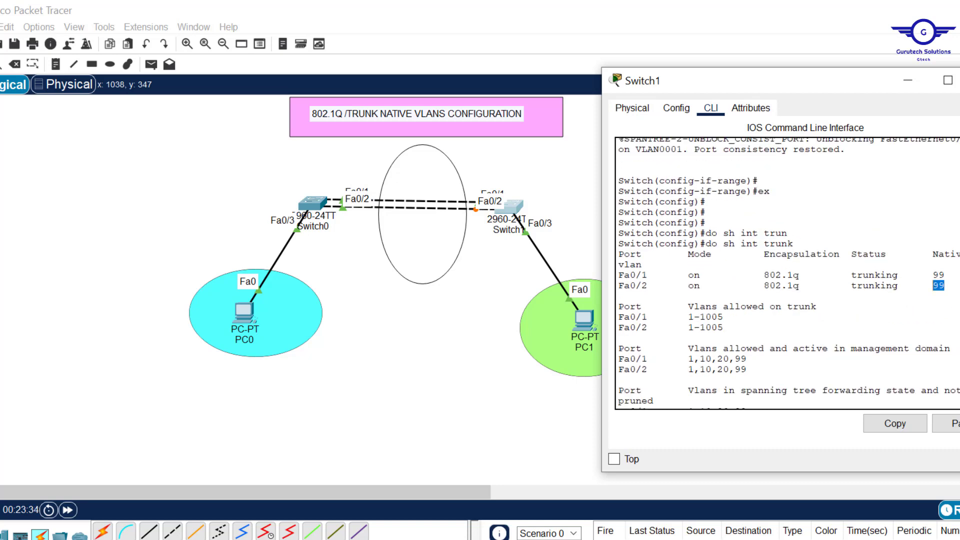
scroll(787, 273, "up", 9)
scroll(788, 273, "down", 10)
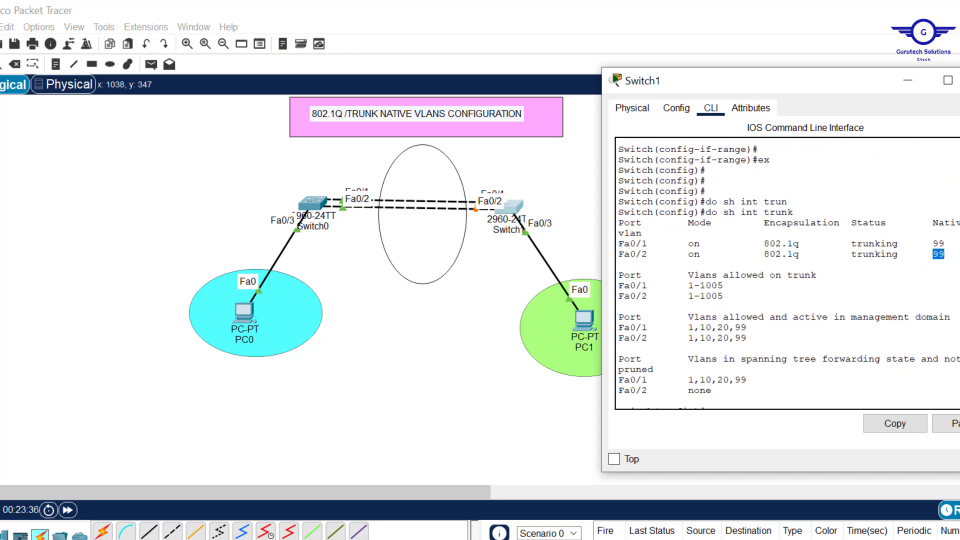
Step: Glance at the Configure Native VLAN slide in PowerPoint, then return to Packet Tracer and reopen Switch0's command line
key("alt+Tab")
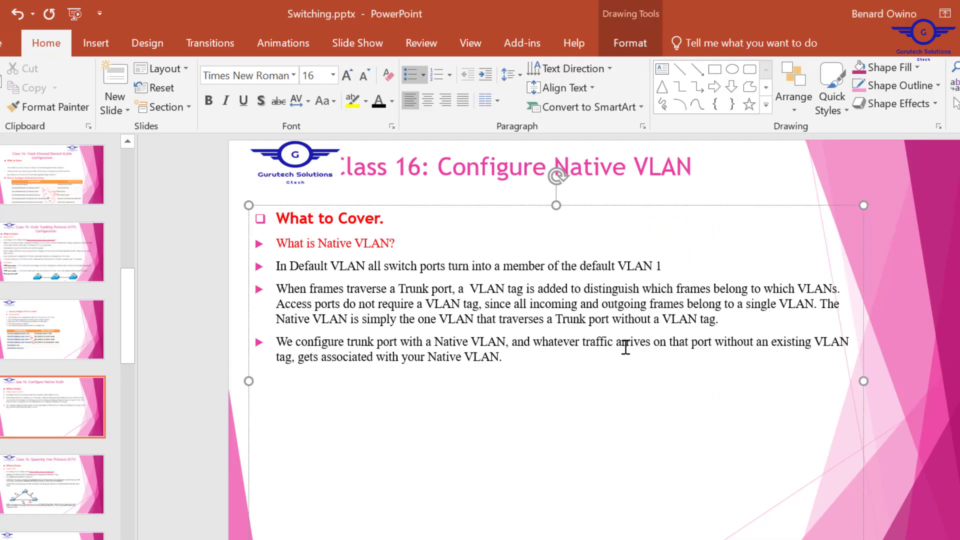
key("alt+Tab")
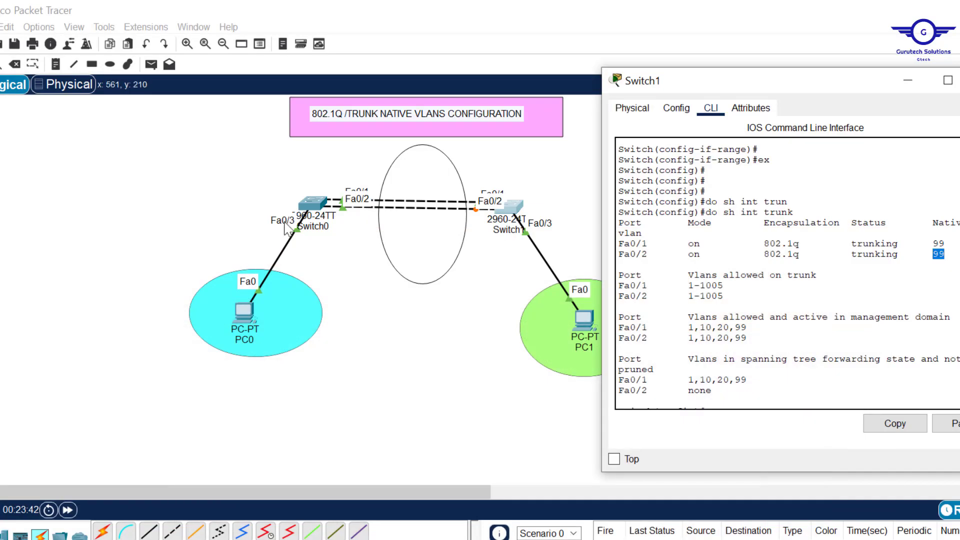
left_click(308, 205)
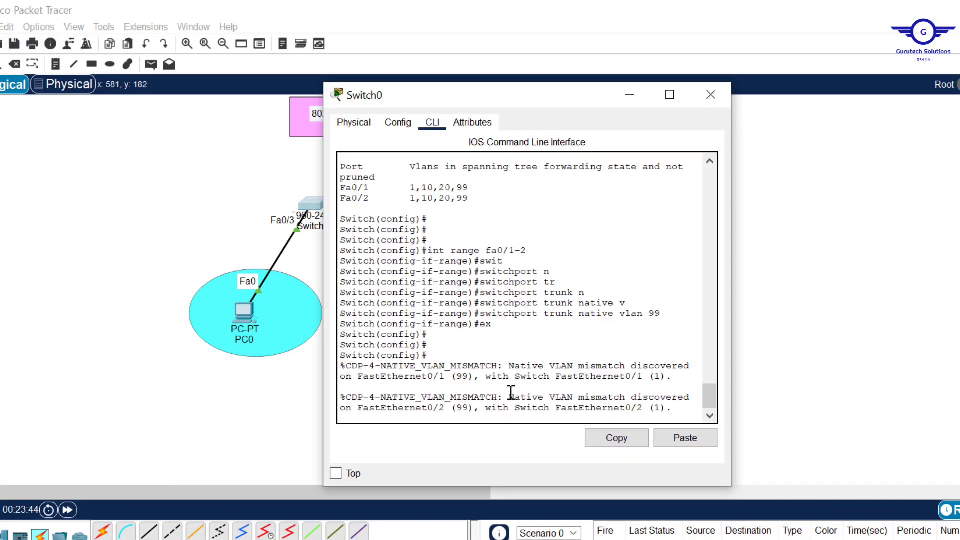
Step: Try to display the trunk settings on Switch0 with do ssh int trunk from global configuration mode
key("Return")
key("Return")
key("Return")
key("Return")
type("do")
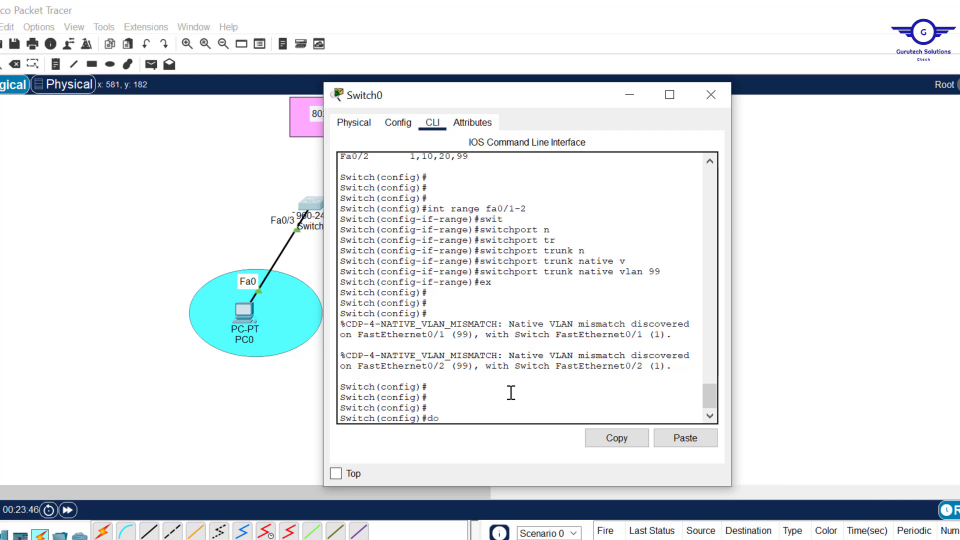
type(" ssh int trunk")
key("Return")
key("Return")
key("Return")
key("Return")
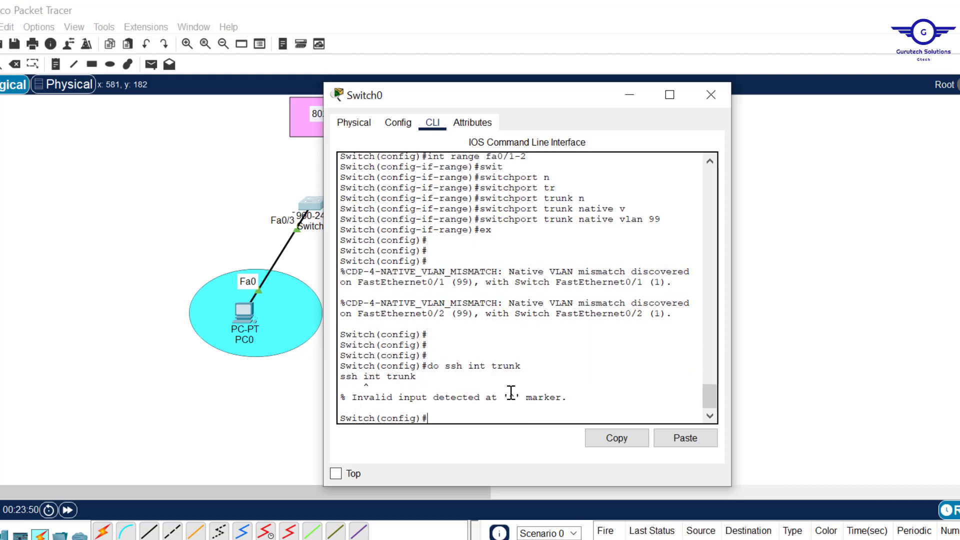
Step: Correct the recalled command to do sh int trunk, run it on Switch0 and examine the native VLAN of Fa0/1
key("Up")
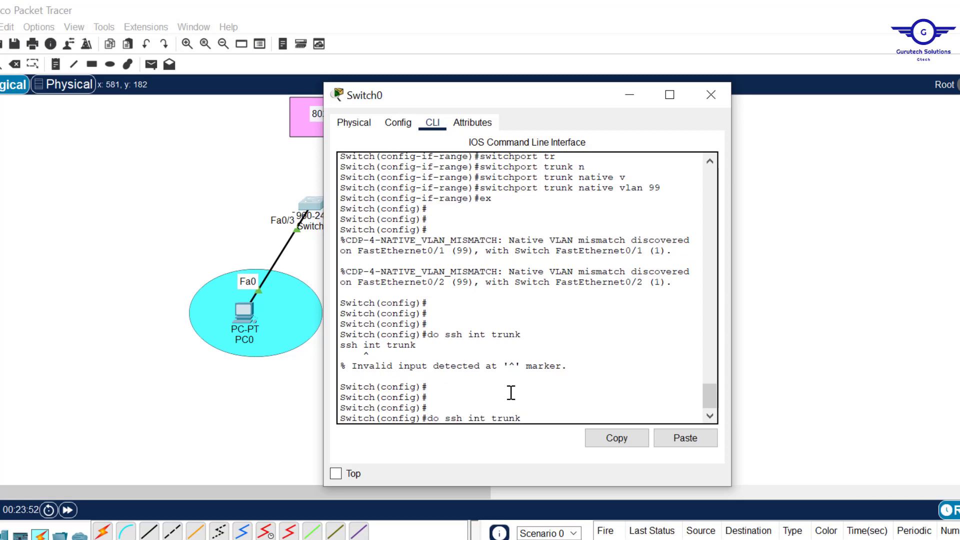
key("Left")
key("Left")
key("Left")
key("Left")
key("Left")
key("Left")
key("Left")
key("Left")
key("Left")
key("Left")
key("BackSpace")
key("Return")
key("Return")
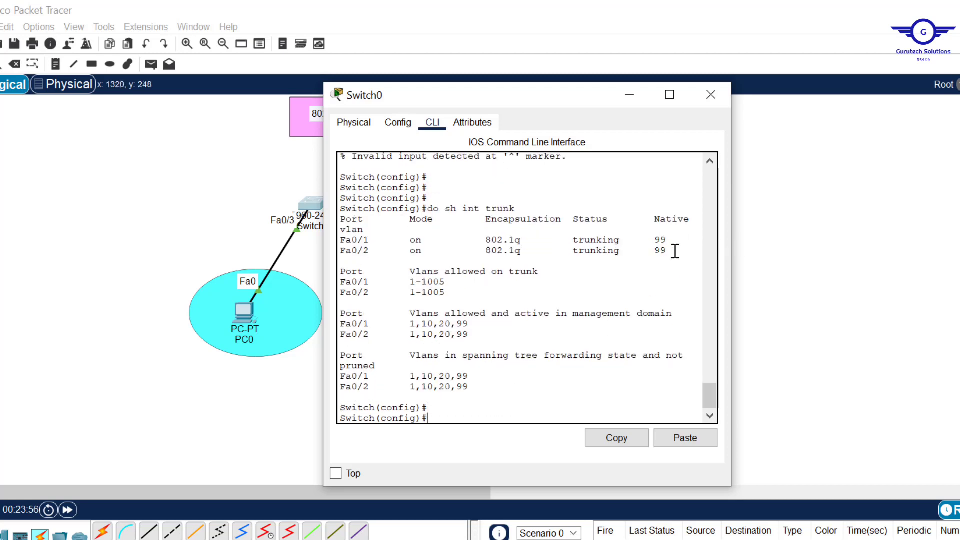
left_click_drag(667, 240, 650, 241)
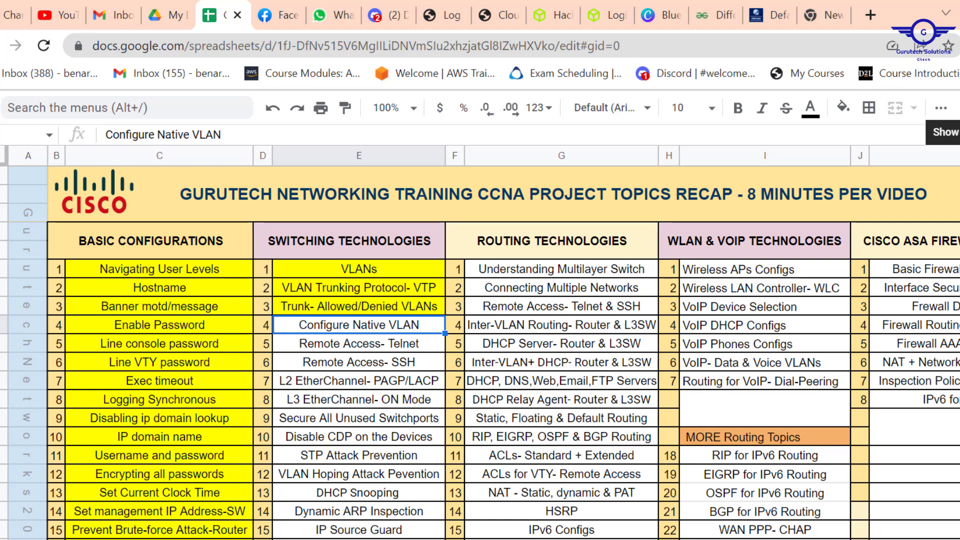
Step: In the Google Sheets training benchmark, fill the Configure Native VLAN topic cell with yellow
left_click(945, 108)
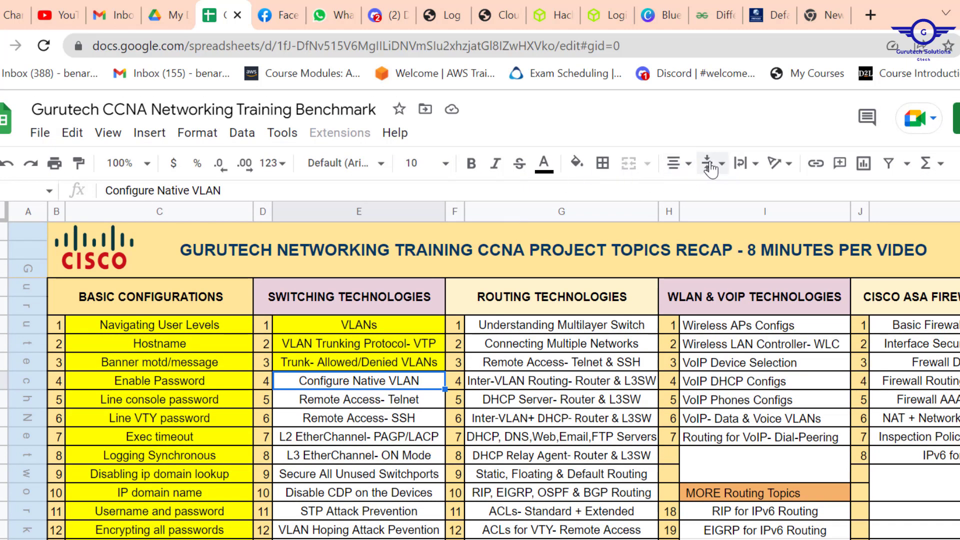
left_click(578, 163)
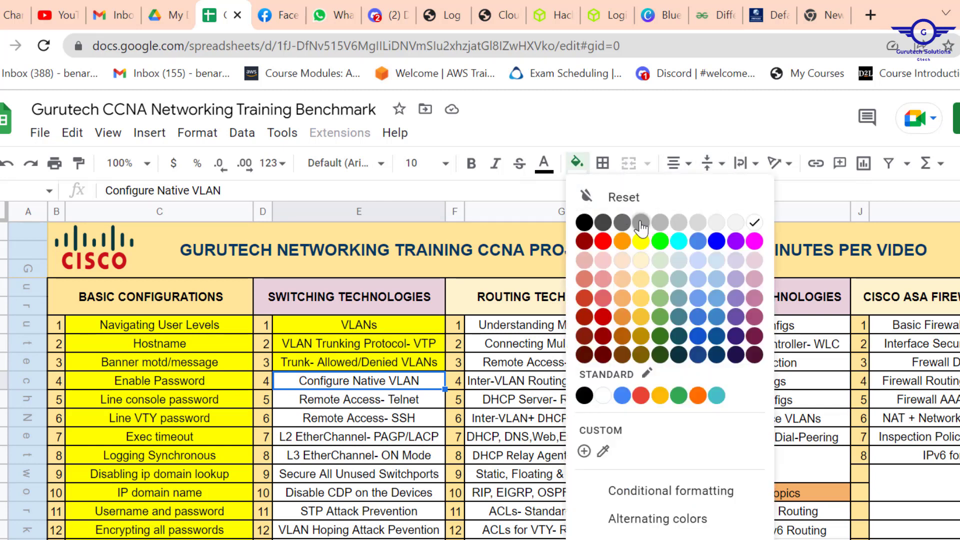
left_click(640, 242)
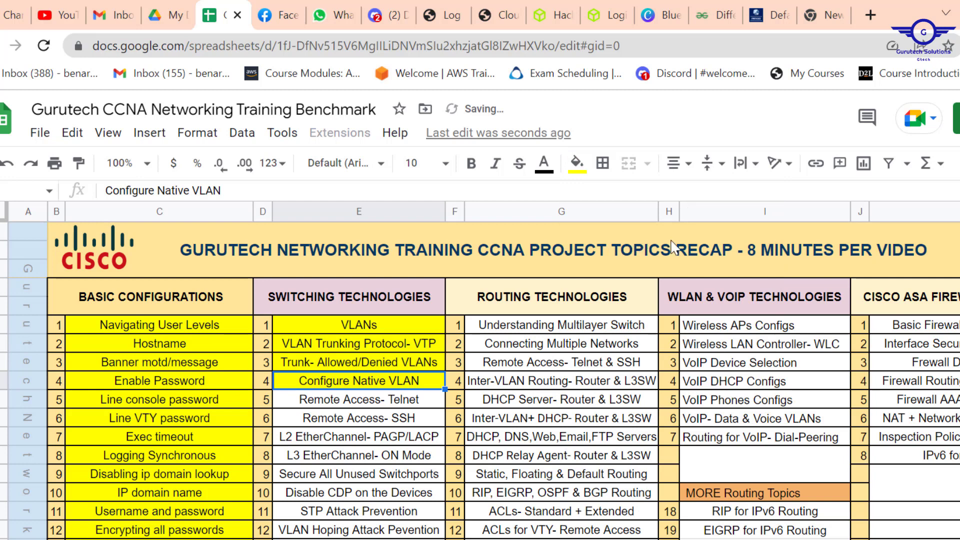
Step: Highlight the word RECAP in the sheet's title without changing the text
left_click(631, 258)
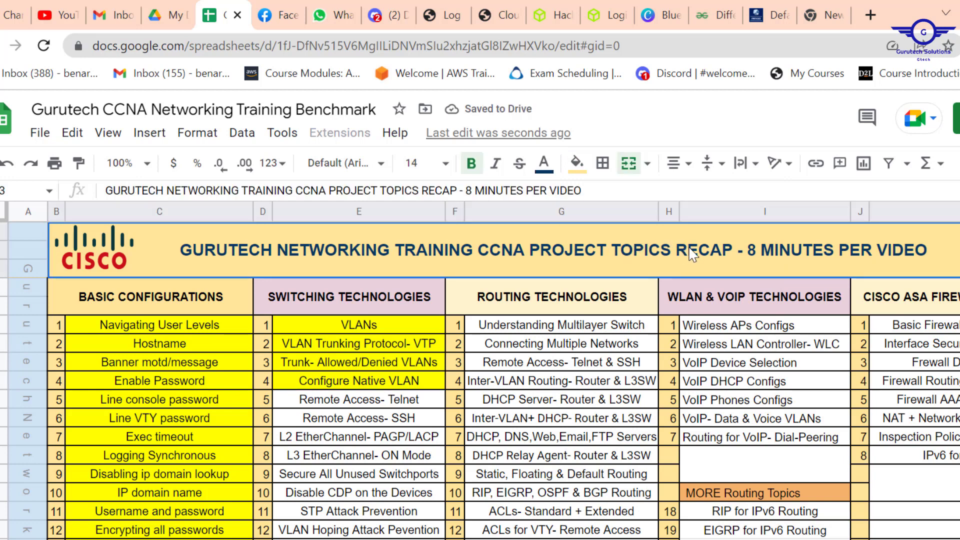
double_click(688, 258)
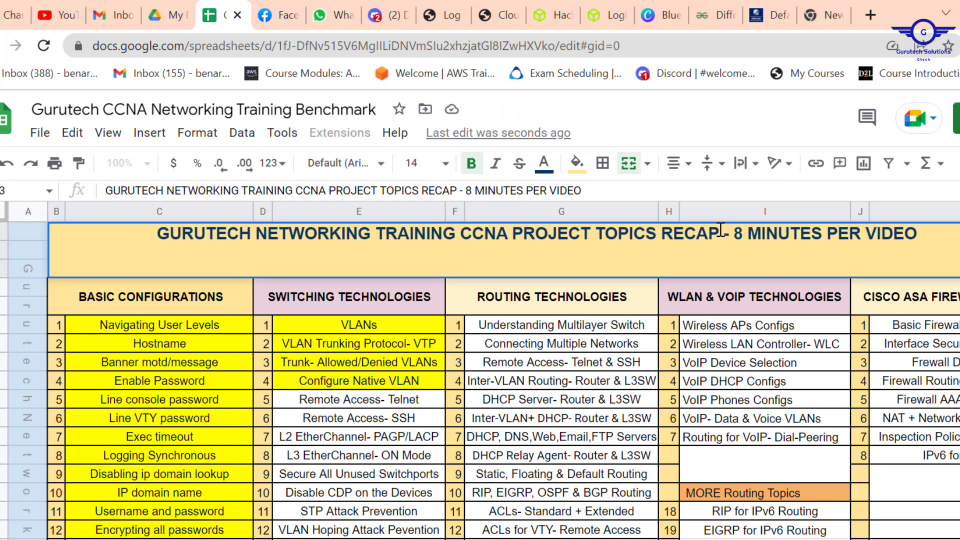
left_click_drag(719, 234, 668, 235)
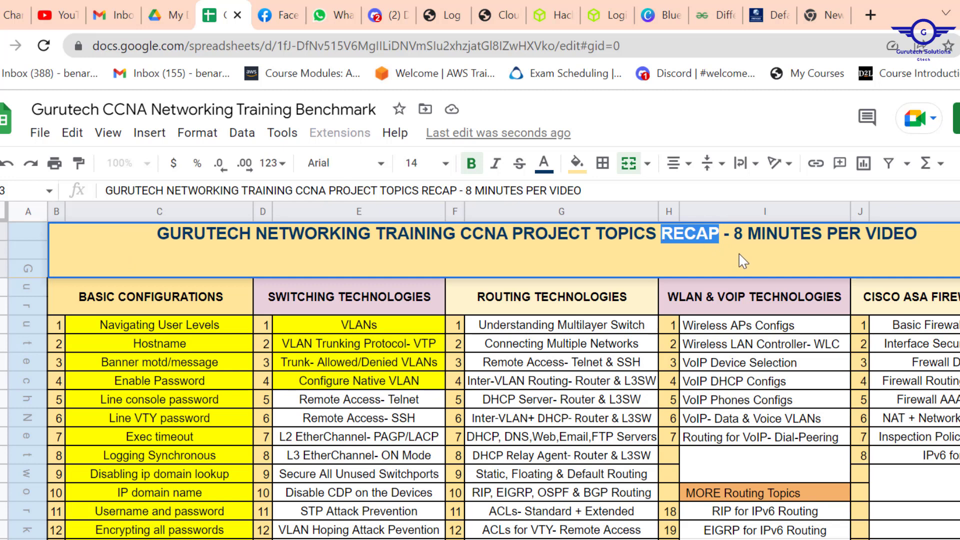
left_click(706, 119)
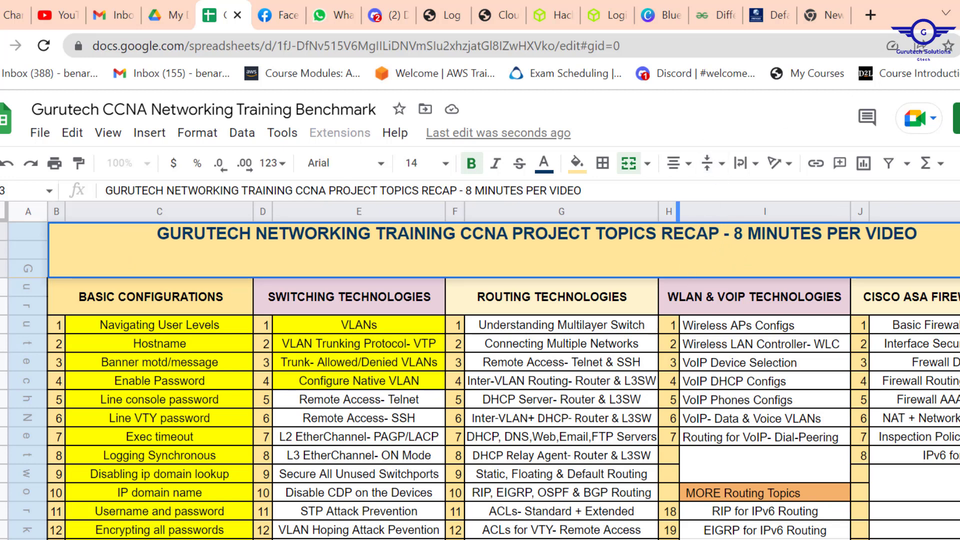
Step: Return to Packet Tracer and close Switch0's window
left_click(959, 13)
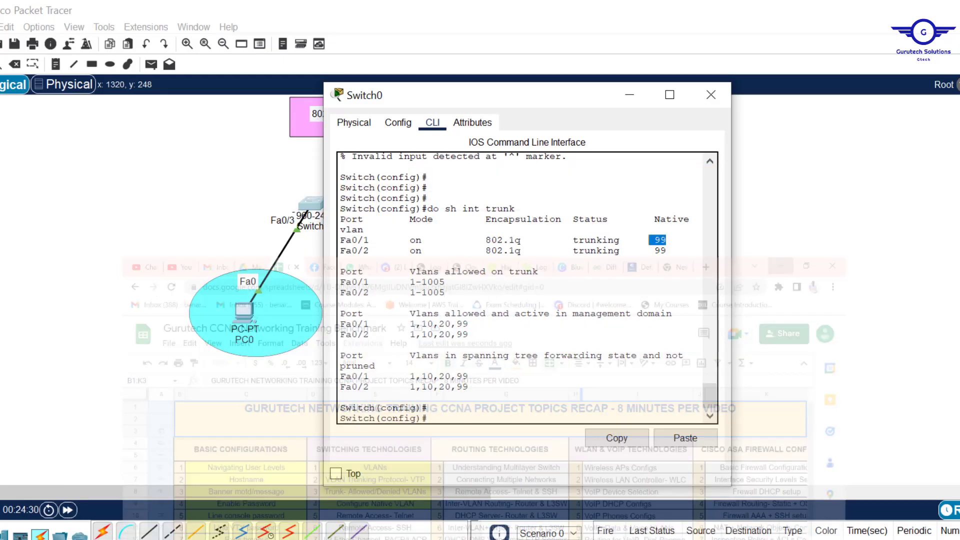
left_click(711, 94)
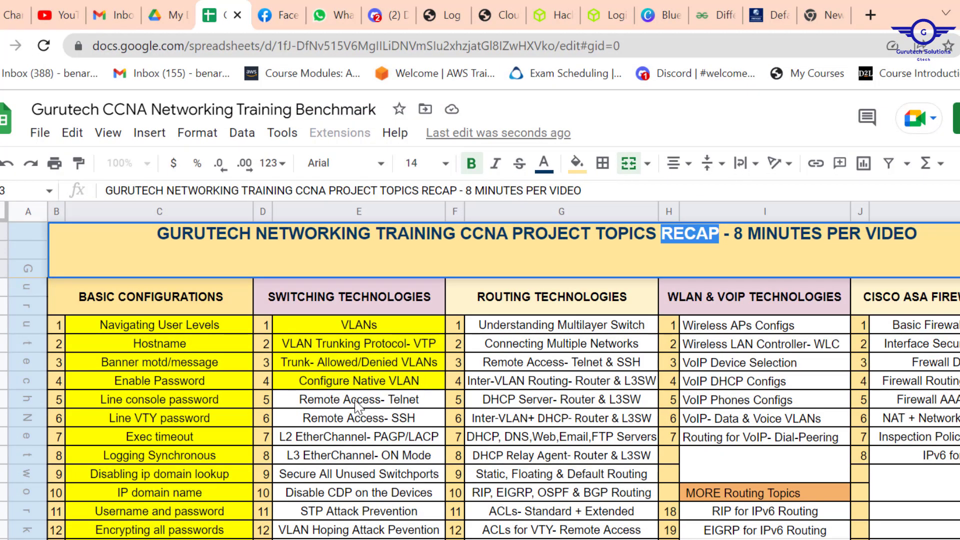
Step: Back in the training sheet, look over the remaining topics from Remote Access- Telnet to Secure All Unused Switchports and IPv6 for Firewall
left_click(356, 401)
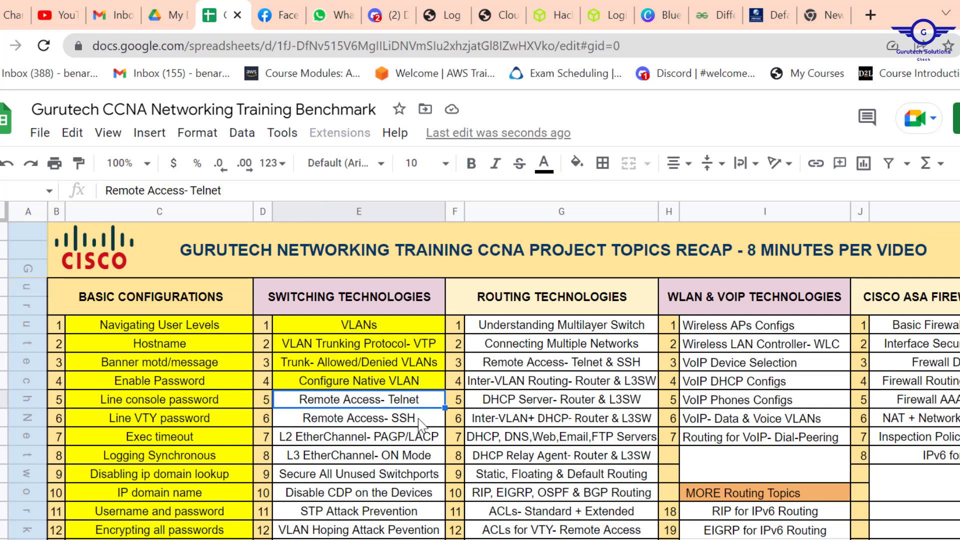
left_click(401, 421)
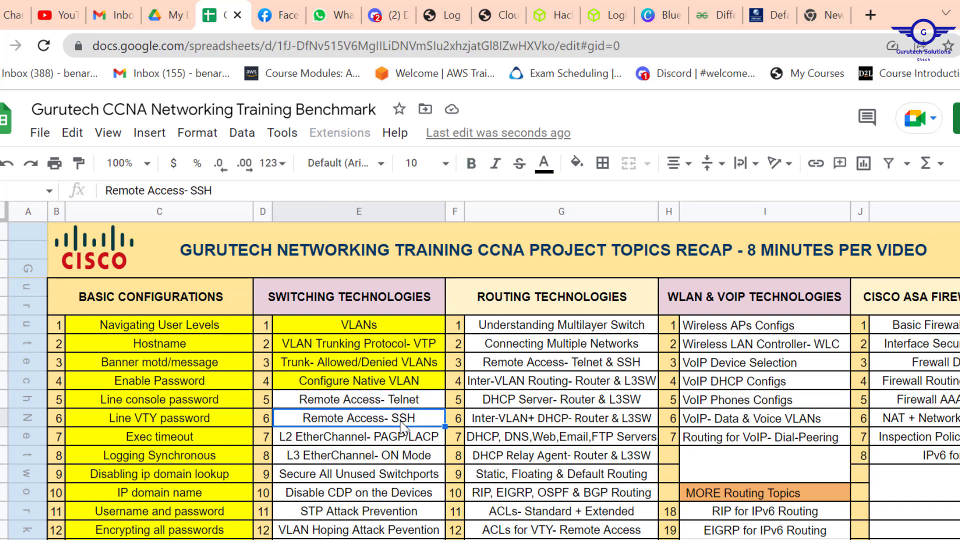
left_click(364, 439)
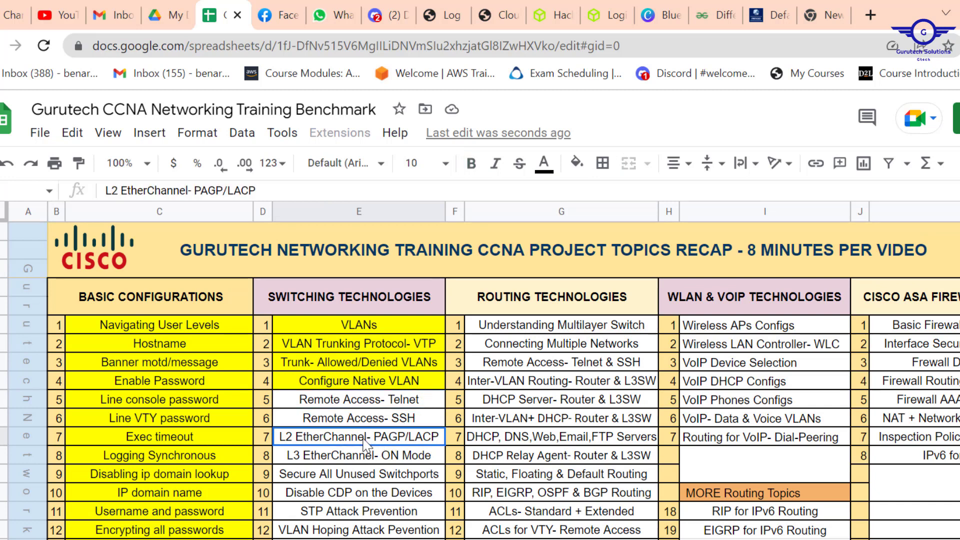
left_click(347, 479)
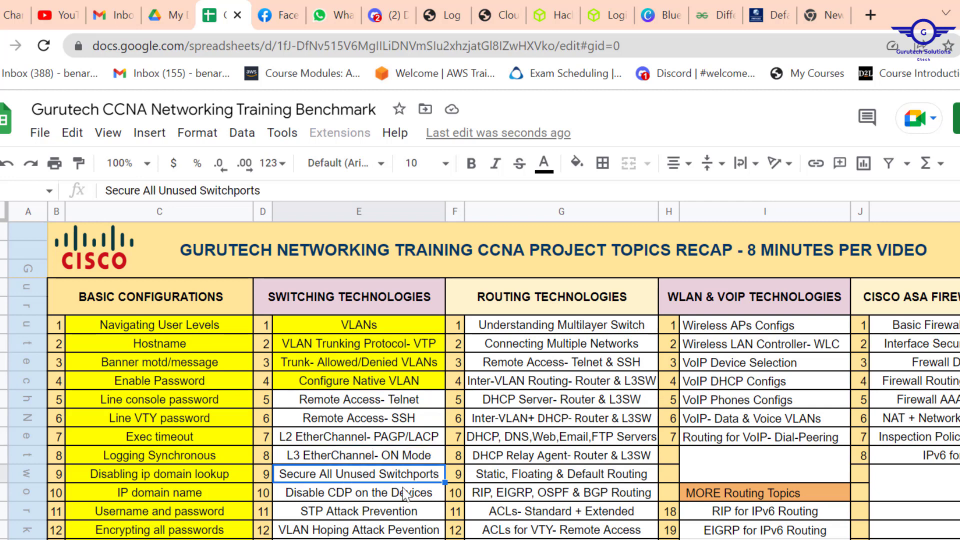
left_click(935, 457)
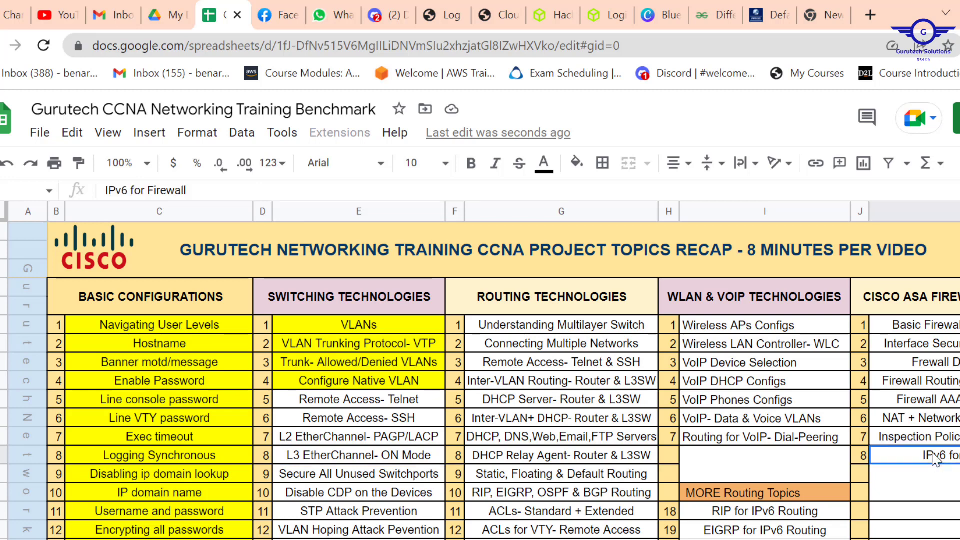